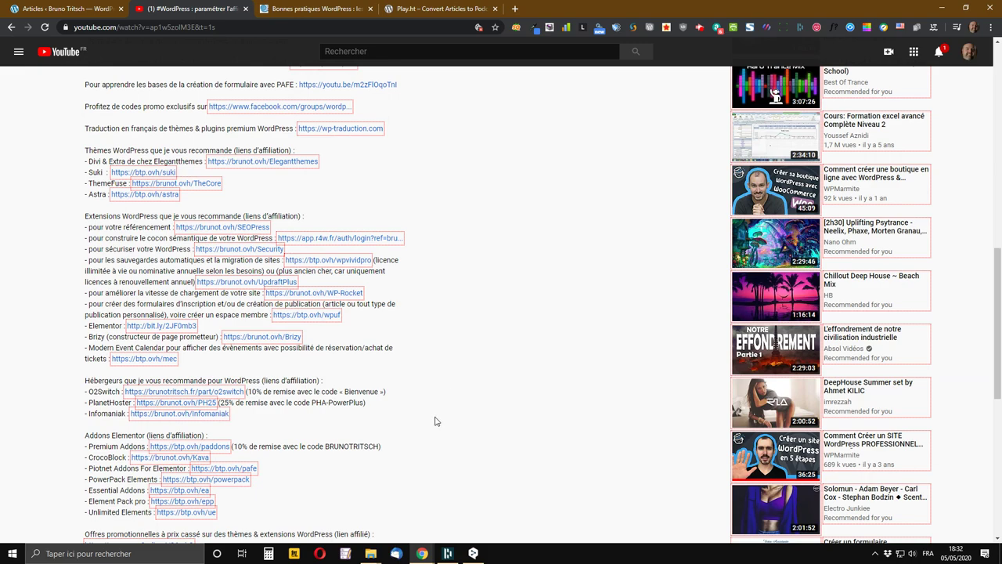
# Step: Switch to the WordPress articles list, set the audio language to French and view its available voices
pyautogui.scroll(7, 380, 342)
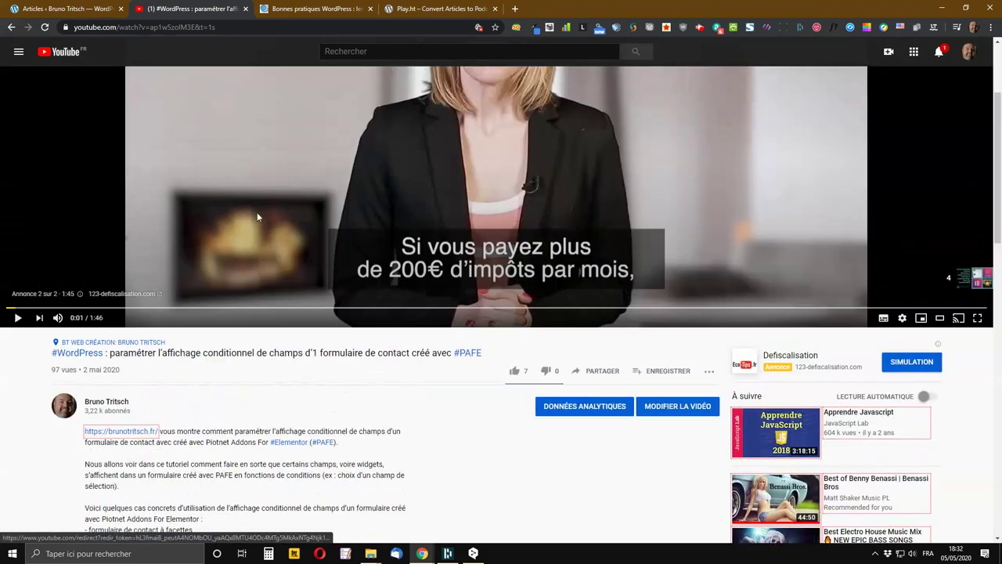
pyautogui.click(61, 8)
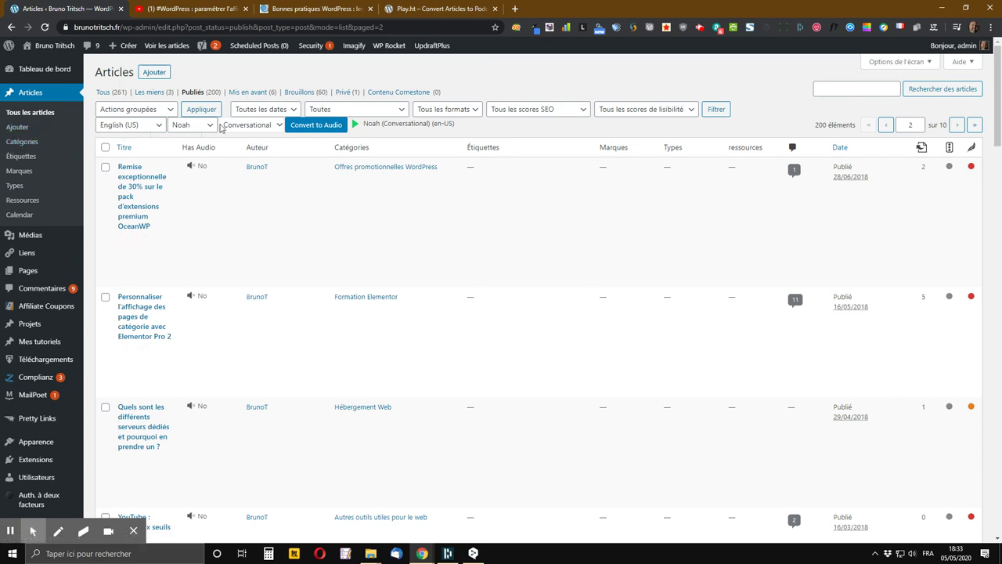
pyautogui.click(144, 132)
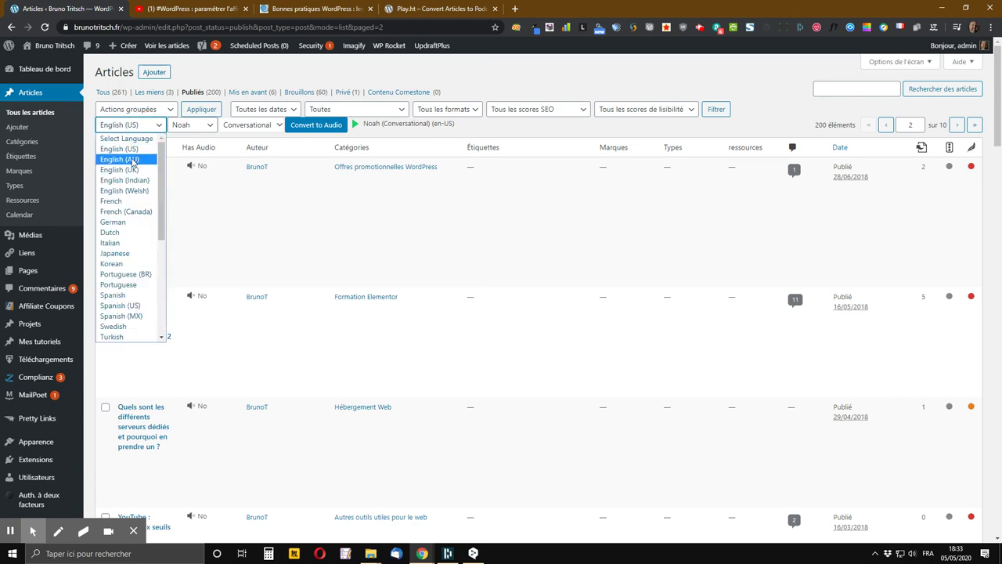
pyautogui.click(119, 202)
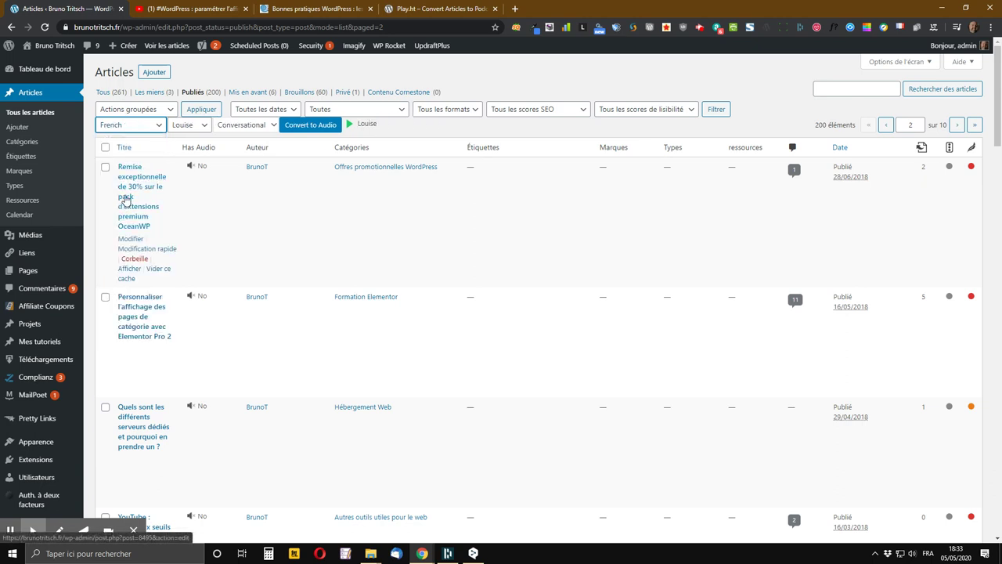
pyautogui.click(191, 128)
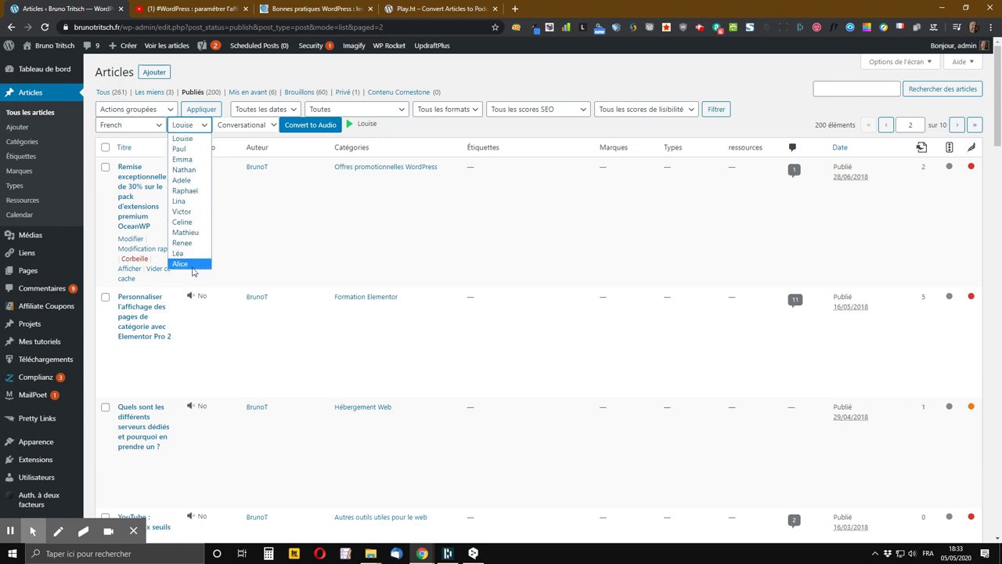
# Step: Check the voices offered for English (US), and set the audio language back to French
pyautogui.click(129, 125)
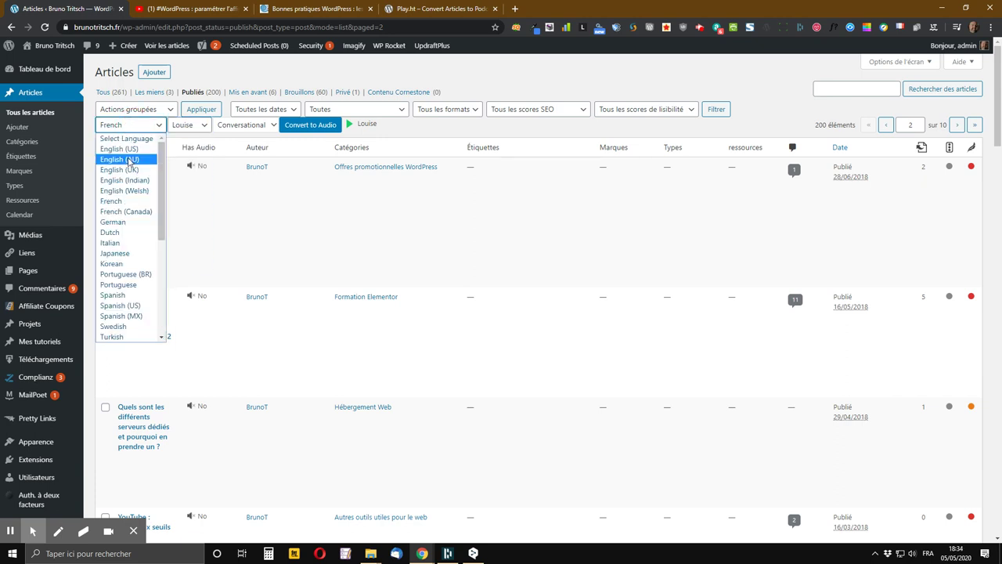
pyautogui.click(119, 148)
pyautogui.click(188, 127)
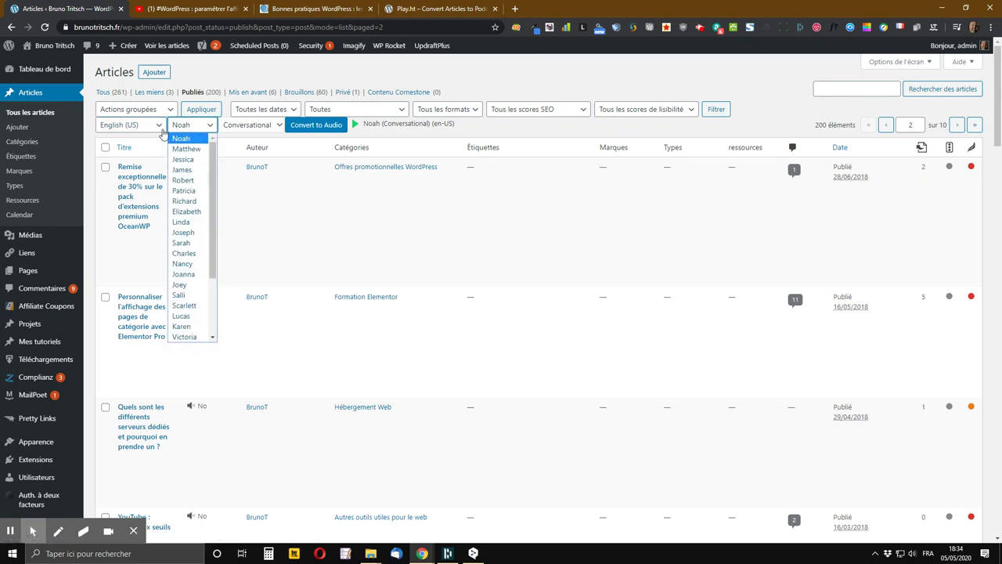
pyautogui.click(132, 126)
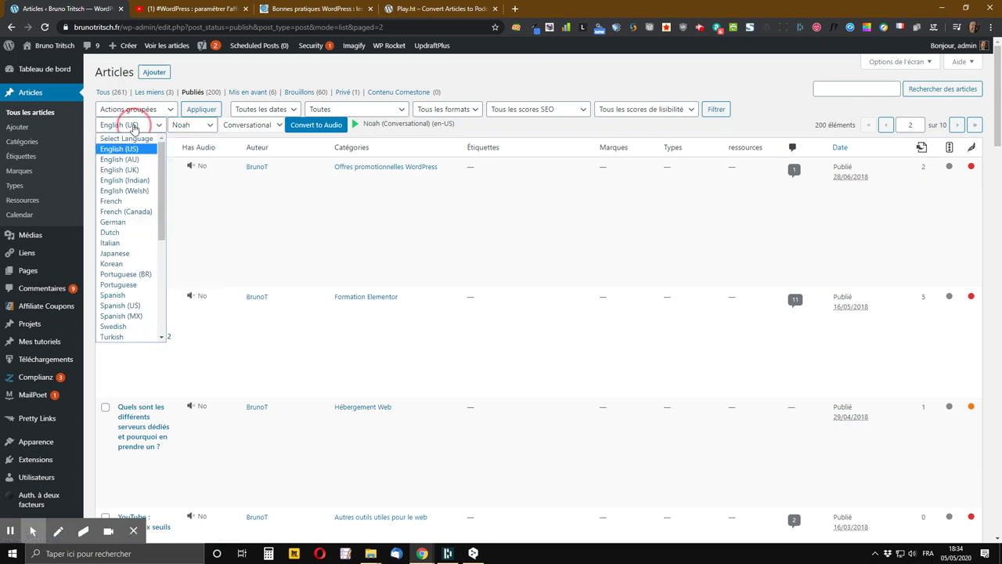
pyautogui.click(111, 201)
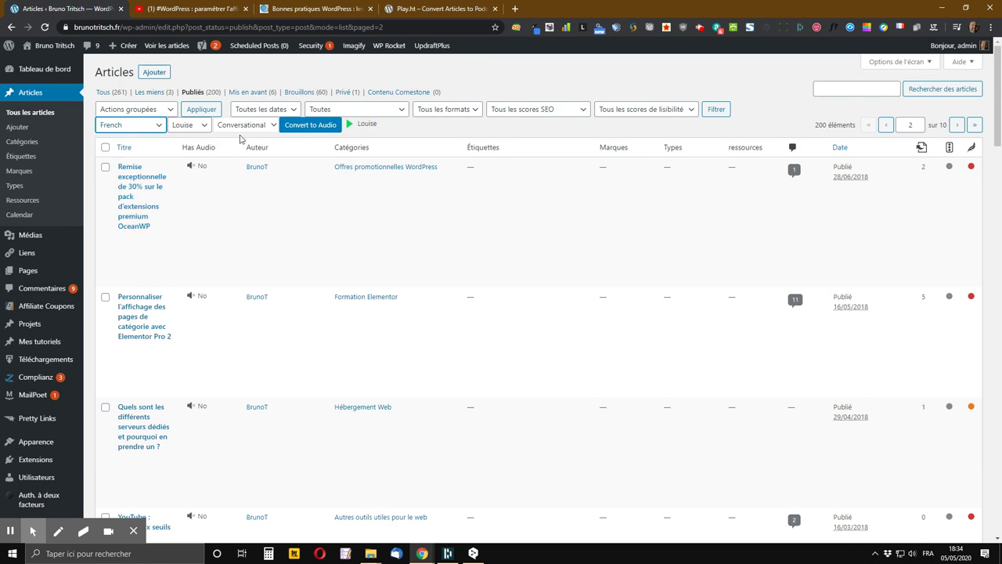
# Step: Review the narration style options and play the Louise voice sample in the Conversational style
pyautogui.click(243, 127)
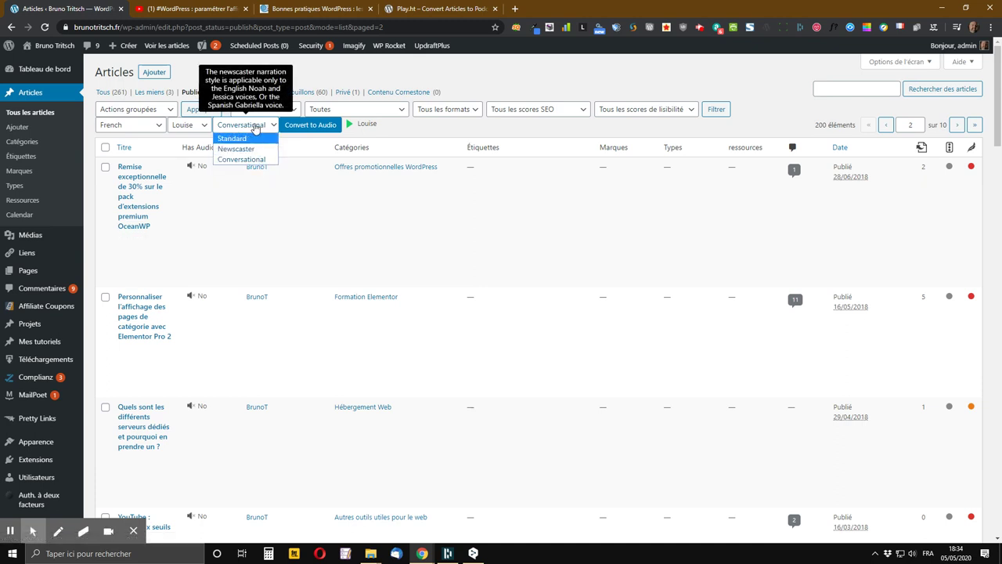
pyautogui.click(256, 127)
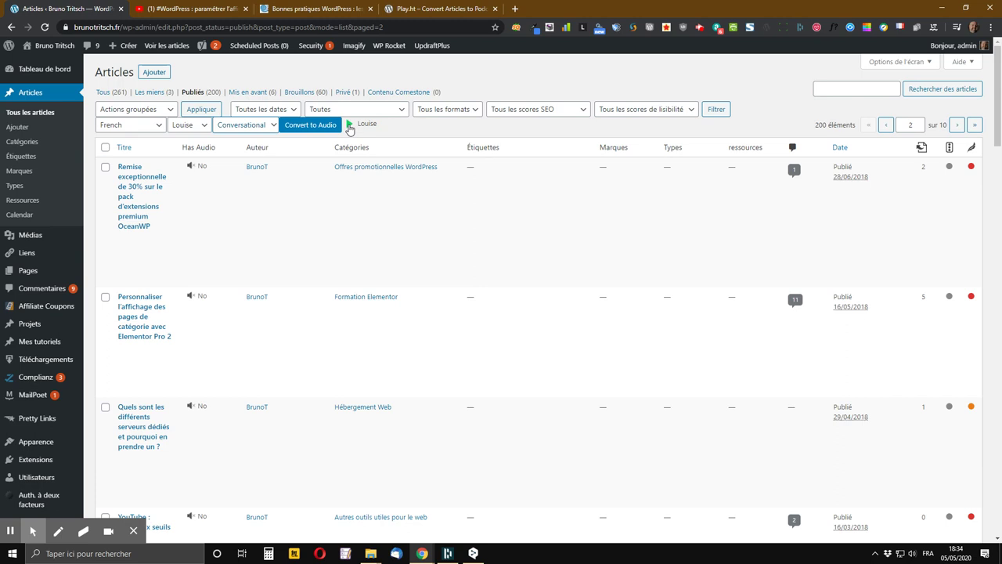
pyautogui.click(350, 128)
pyautogui.click(350, 127)
# Step: Set the narration style to Standard, play the Louise sample and check the French voice list
pyautogui.click(243, 128)
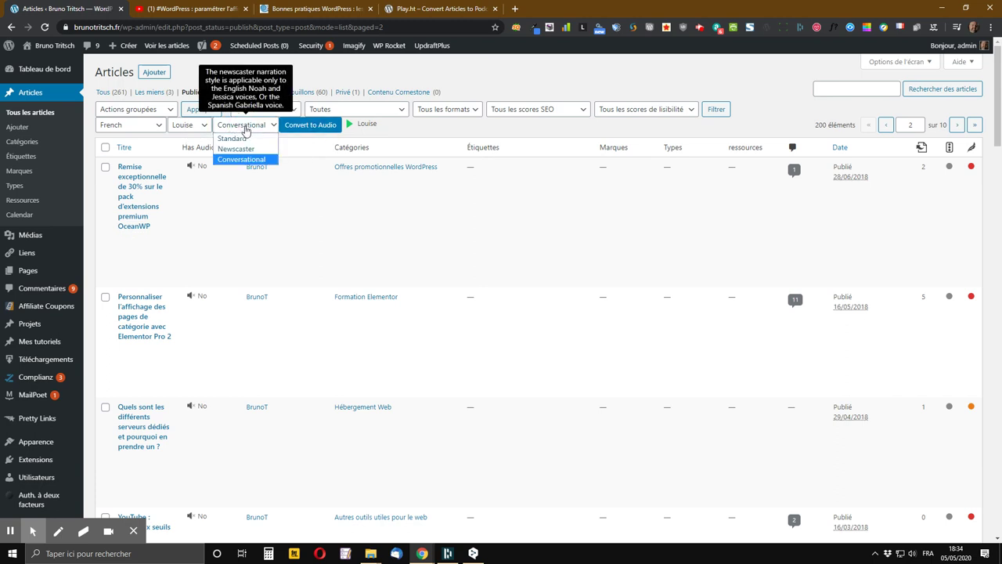
pyautogui.click(233, 138)
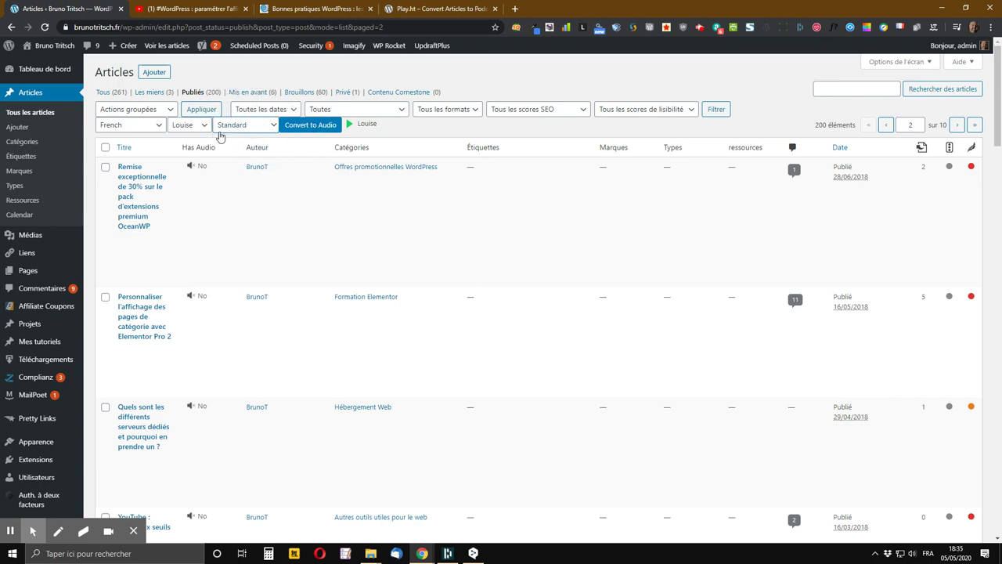
pyautogui.click(349, 126)
pyautogui.click(235, 127)
pyautogui.click(192, 125)
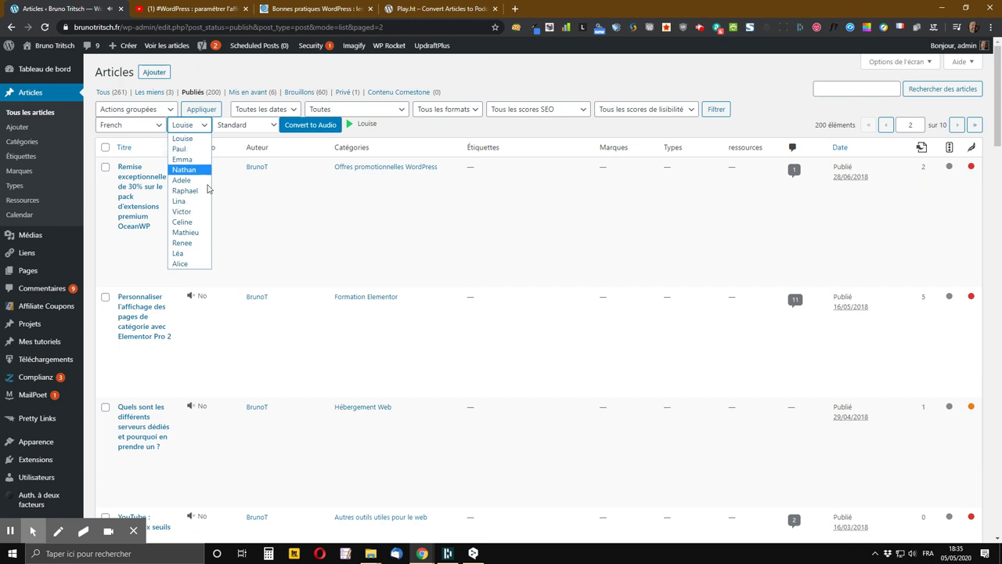
# Step: Set the narration style to Conversational and check the list of French voices
pyautogui.click(243, 125)
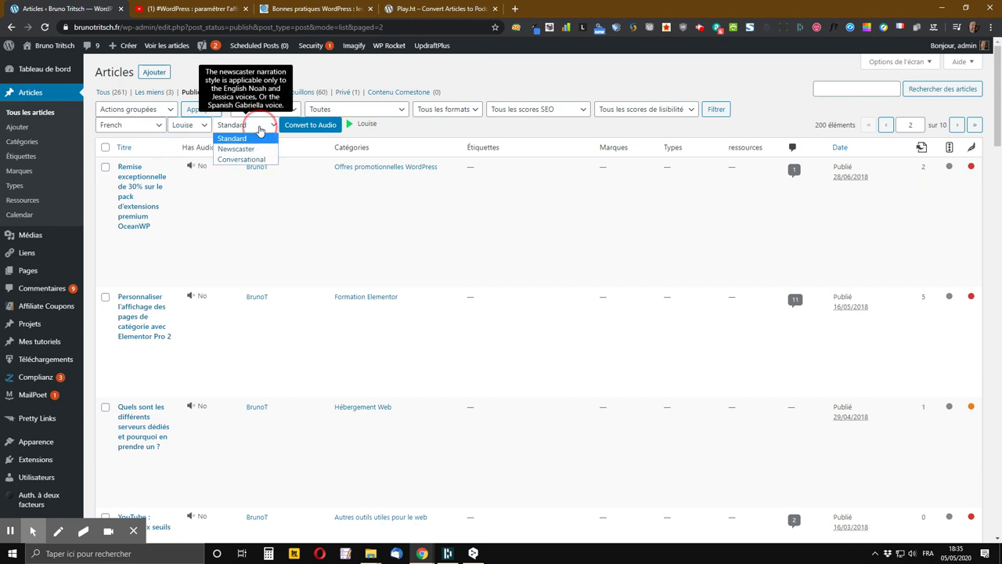
pyautogui.click(235, 160)
pyautogui.click(195, 127)
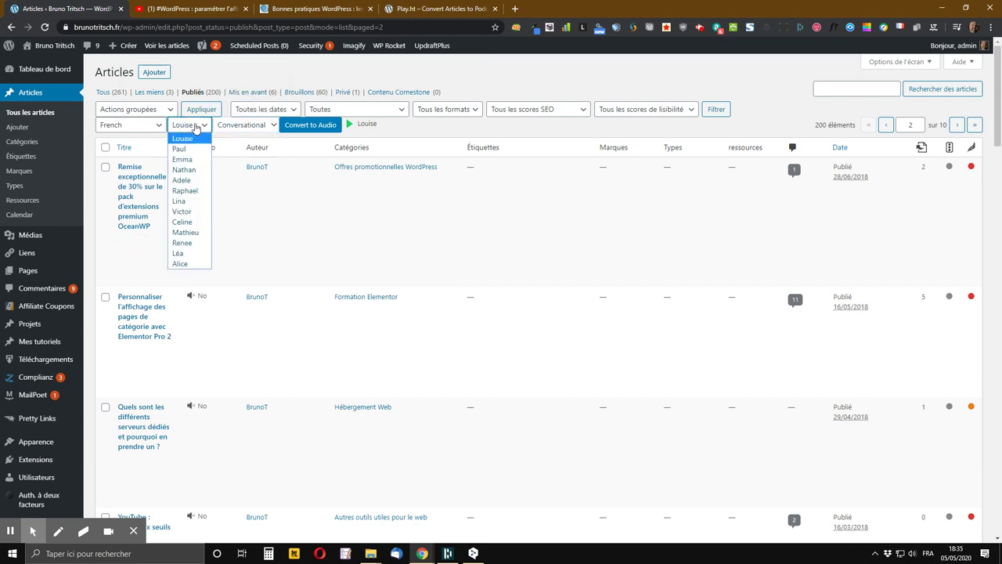
# Step: Set the narration style to Newscaster, check the voice list and play the Louise sample
pyautogui.click(239, 127)
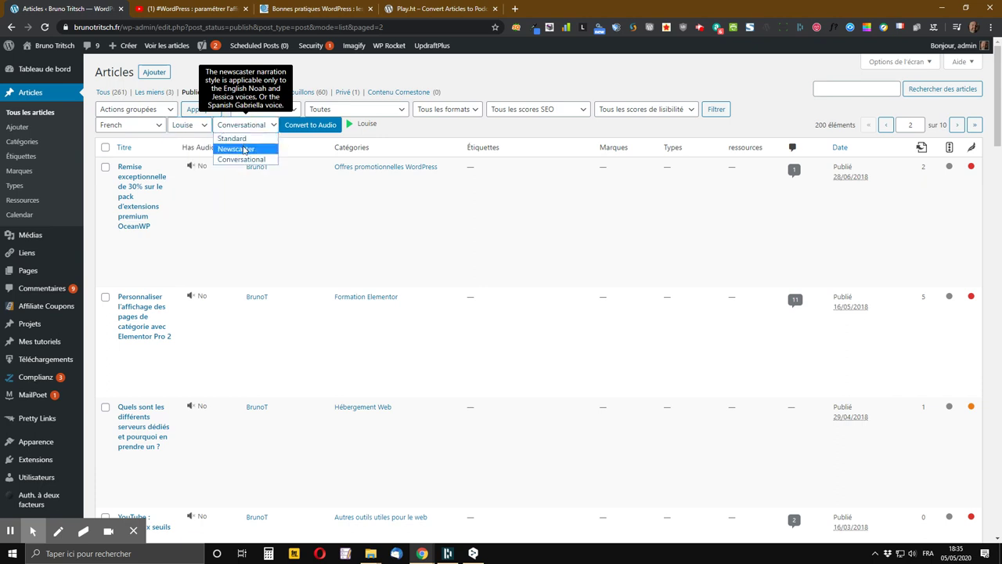
pyautogui.click(243, 148)
pyautogui.click(193, 127)
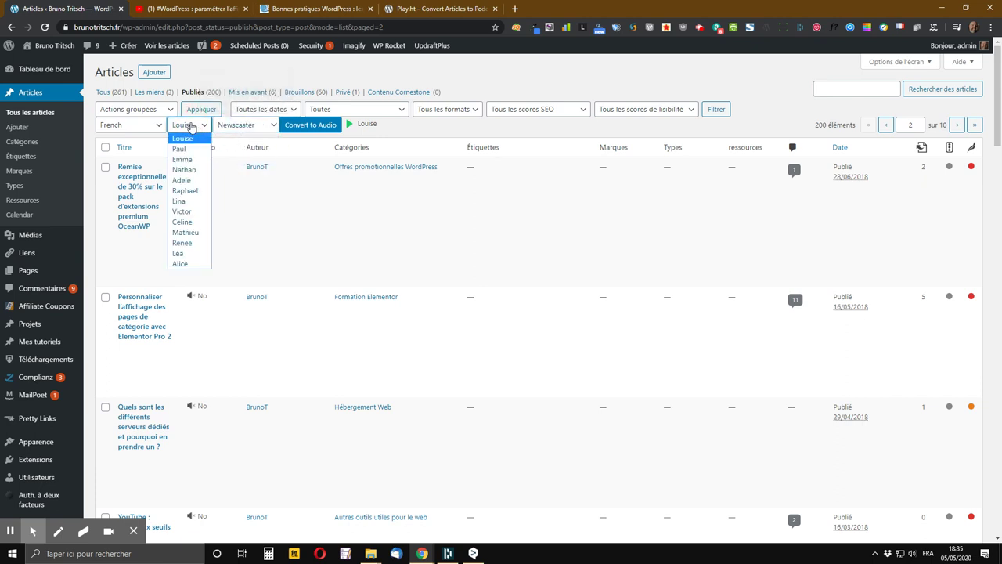
pyautogui.click(350, 124)
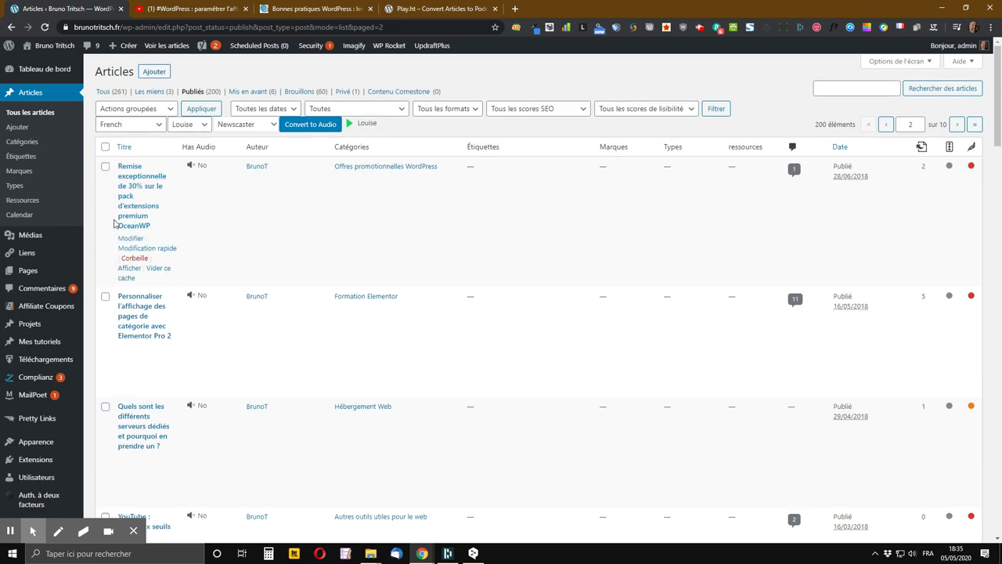
# Step: Select the article "12 pistes pour améliorer la vitesse de chargement de votre WordPress" and start its conversion to audio
pyautogui.scroll(-10, 125, 251)
pyautogui.scroll(-8, 125, 250)
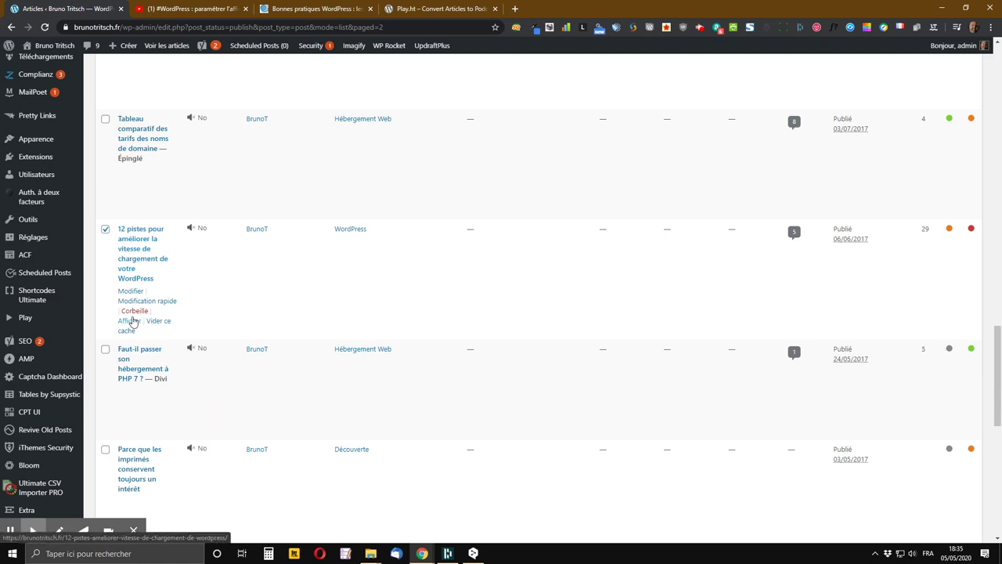
pyautogui.scroll(12, 181, 337)
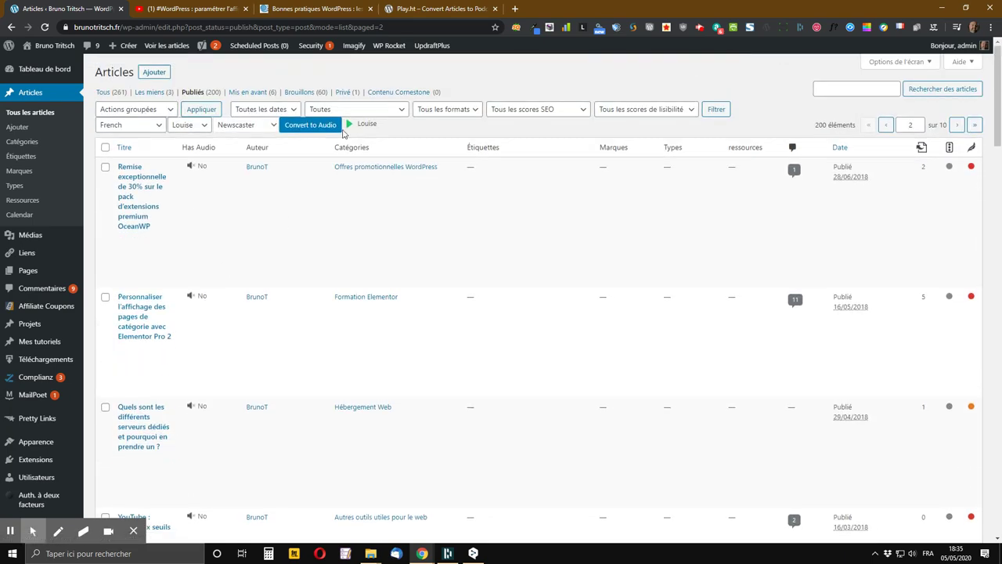
pyautogui.click(304, 127)
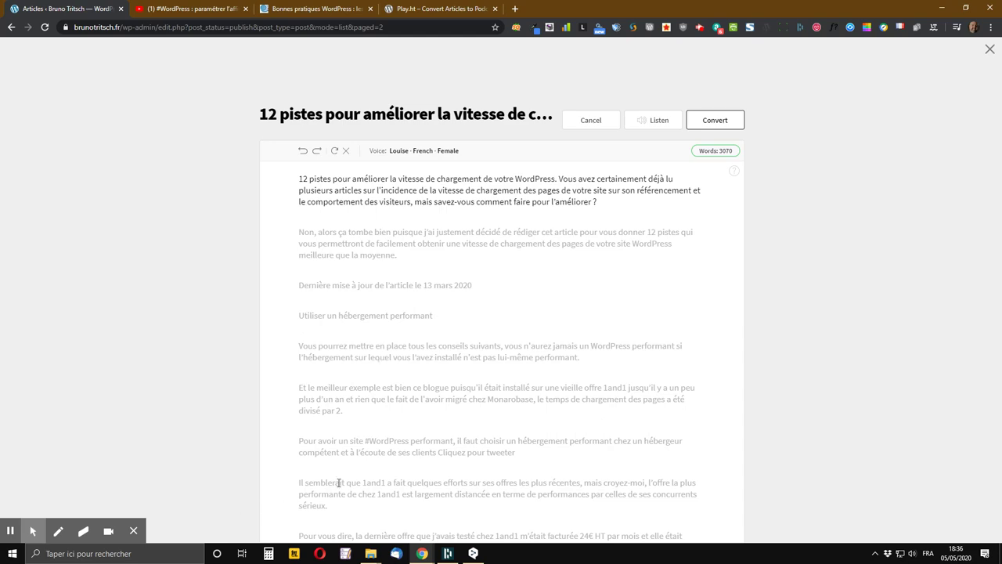
# Step: Review the full article text loaded in the audio converter and return to its opening paragraph
pyautogui.scroll(-20, 358, 242)
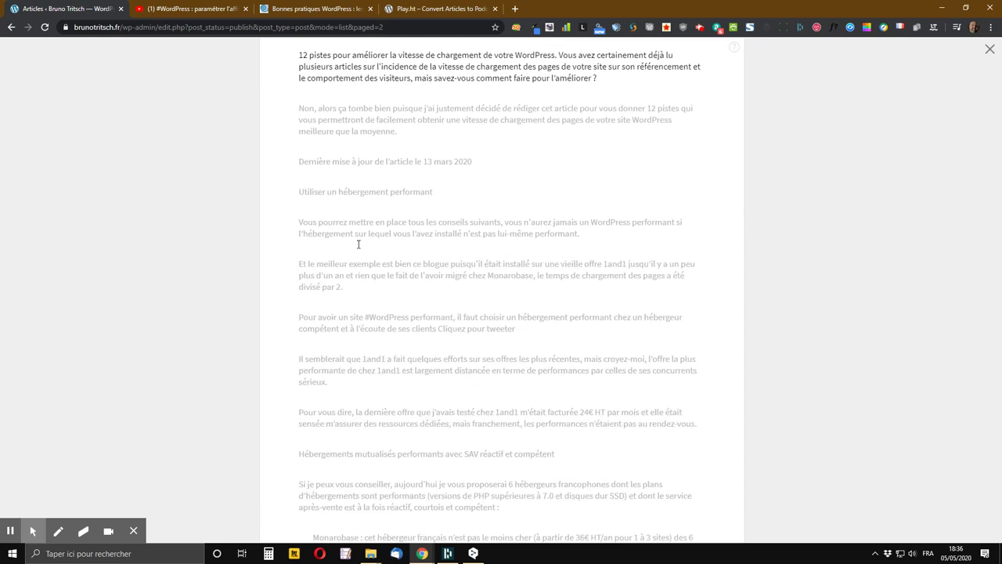
pyautogui.scroll(-20, 357, 258)
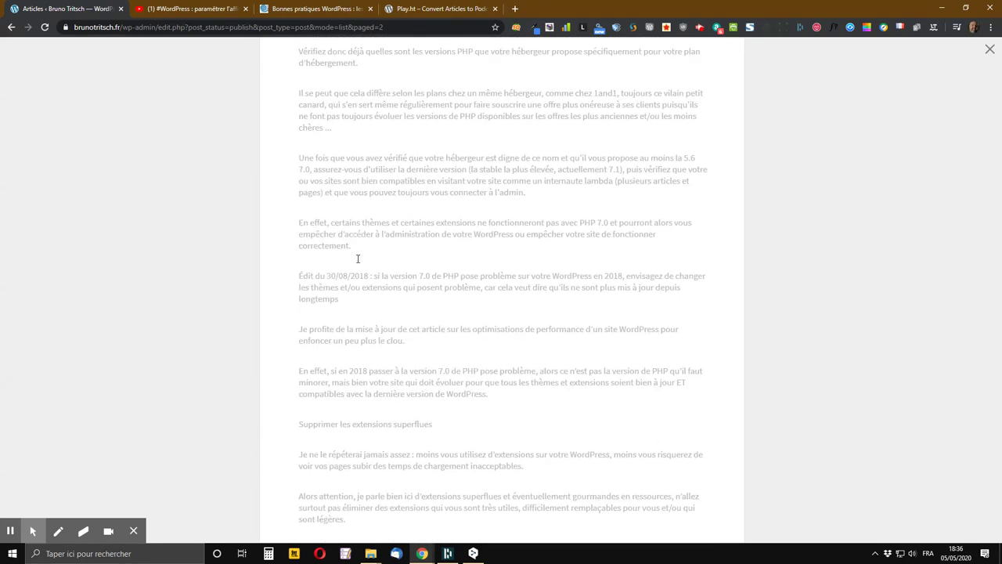
pyautogui.scroll(-20, 360, 268)
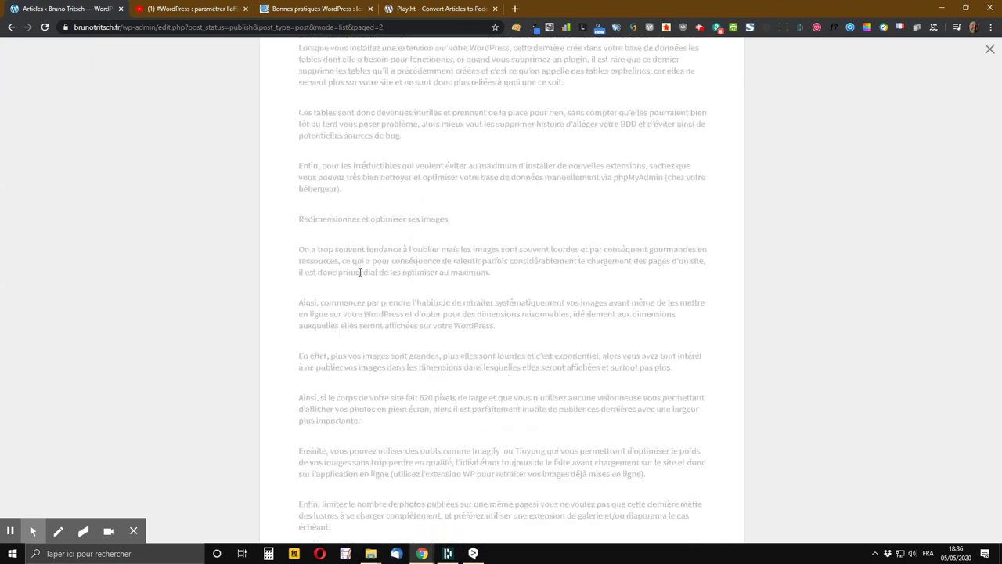
pyautogui.scroll(15, 508, 353)
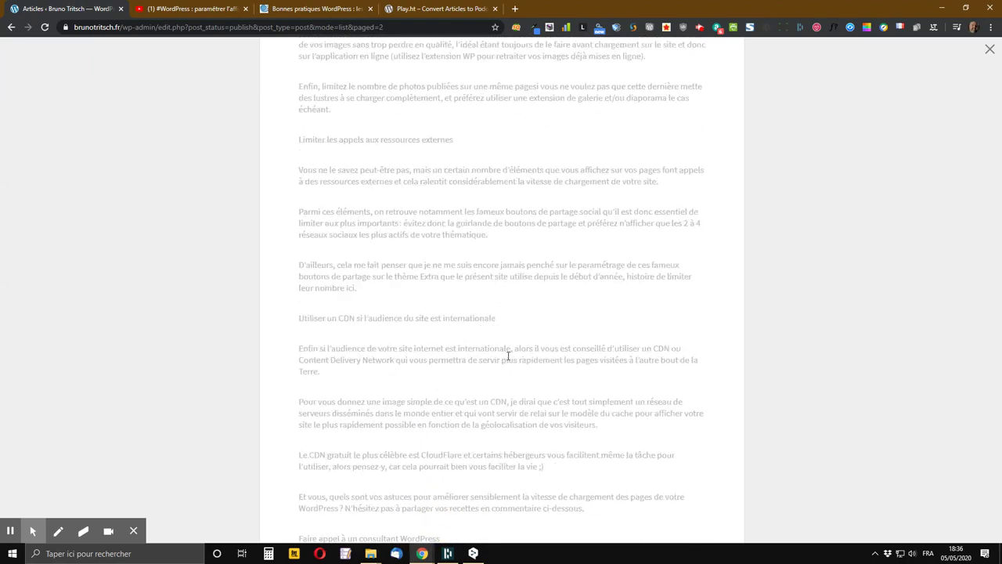
pyautogui.scroll(15, 535, 299)
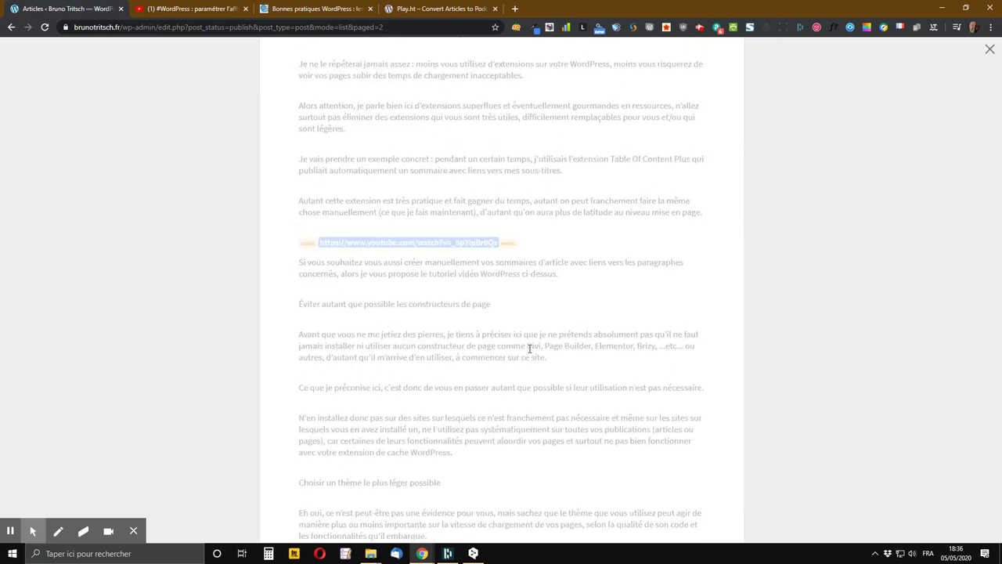
pyautogui.scroll(4, 532, 299)
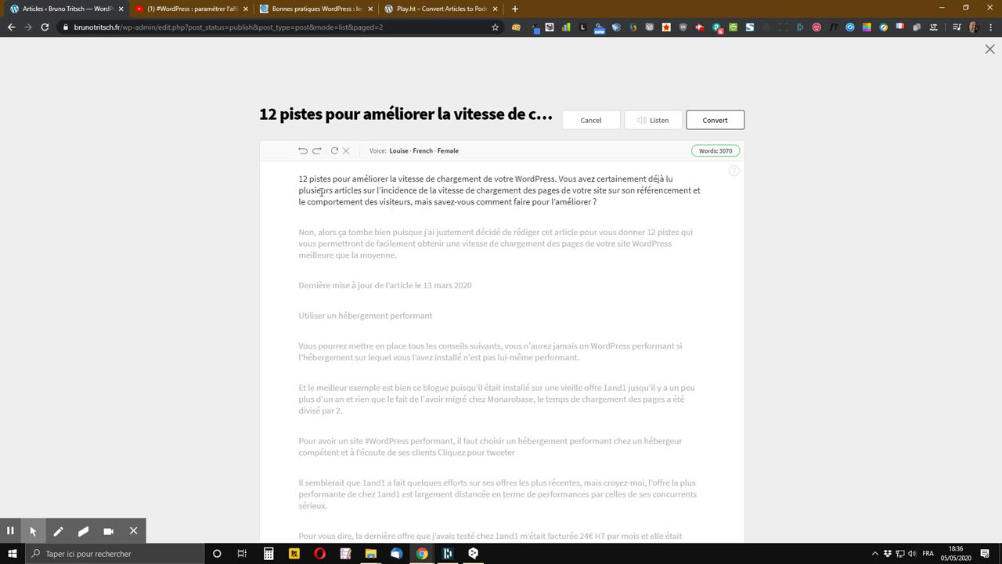
pyautogui.moveTo(285, 174)
pyautogui.scroll(-2, 434, 196)
pyautogui.scroll(2, 431, 207)
# Step: Listen to the article's audio preview, stop the playback and cancel the conversion
pyautogui.click(652, 123)
pyautogui.click(641, 122)
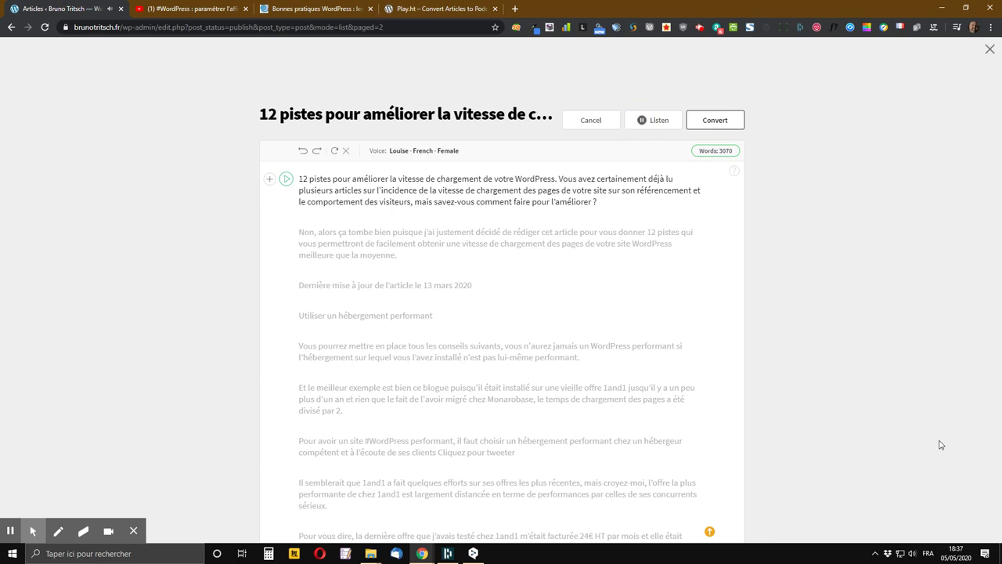
pyautogui.click(654, 124)
pyautogui.click(595, 118)
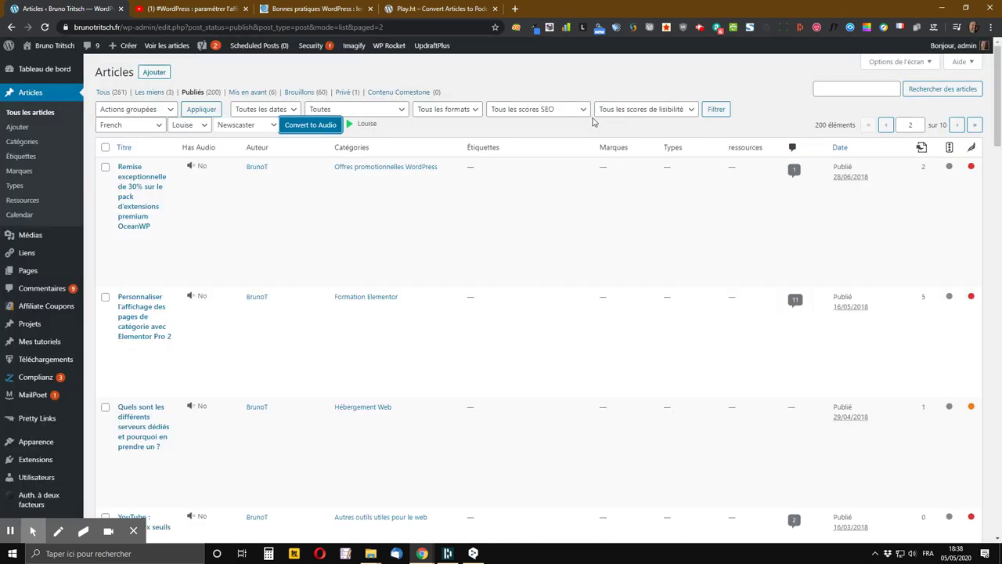
# Step: Change the French voice to Victor and check that the "12 pistes" article is selected in the list
pyautogui.click(202, 128)
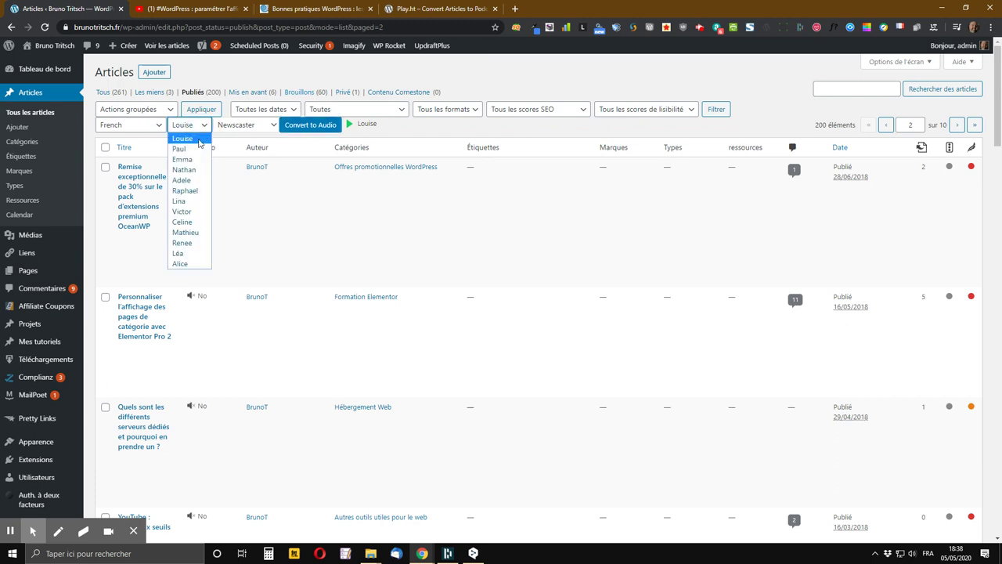
pyautogui.click(193, 213)
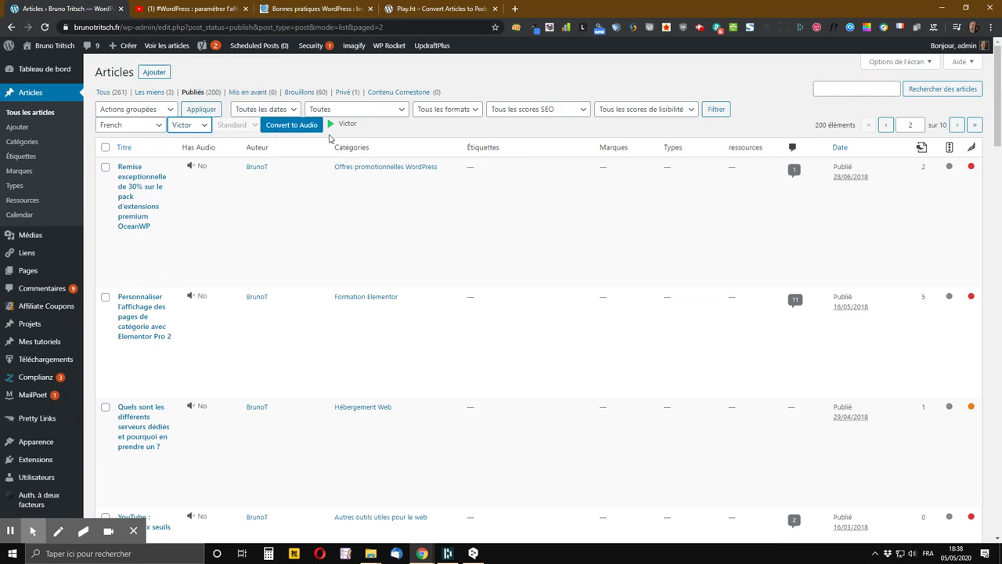
pyautogui.scroll(-7, 183, 230)
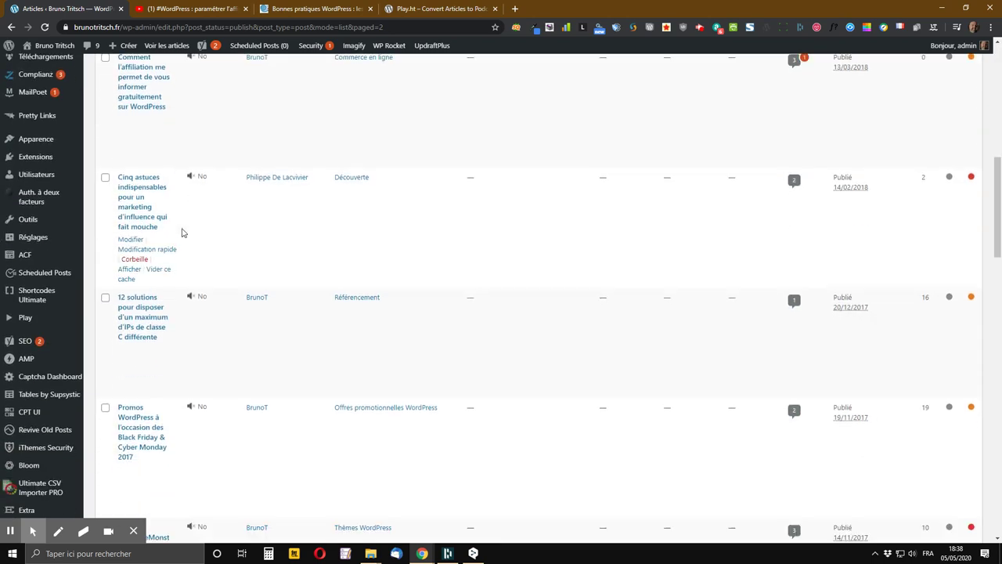
pyautogui.scroll(-10, 183, 233)
pyautogui.scroll(3, 191, 287)
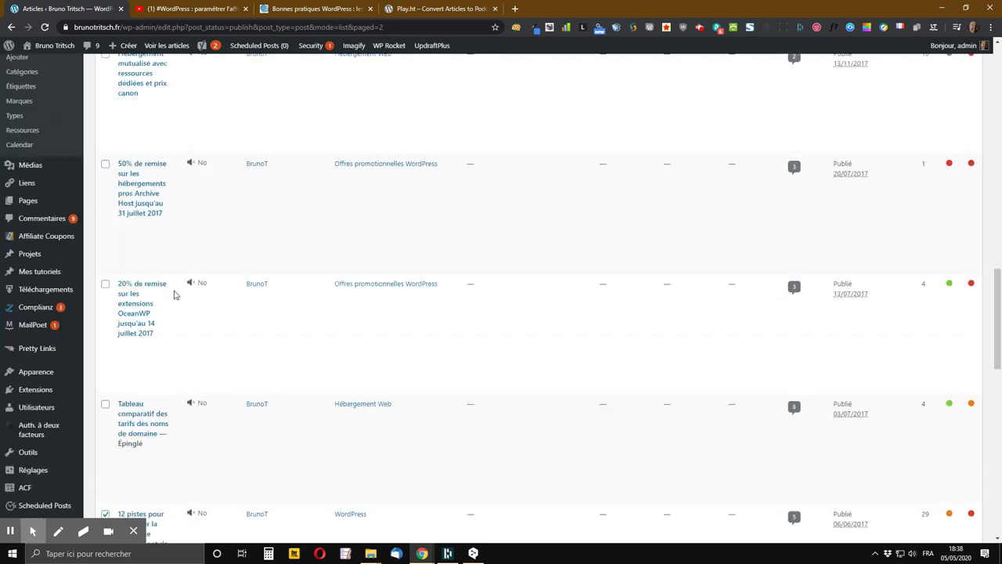
pyautogui.scroll(15, 369, 295)
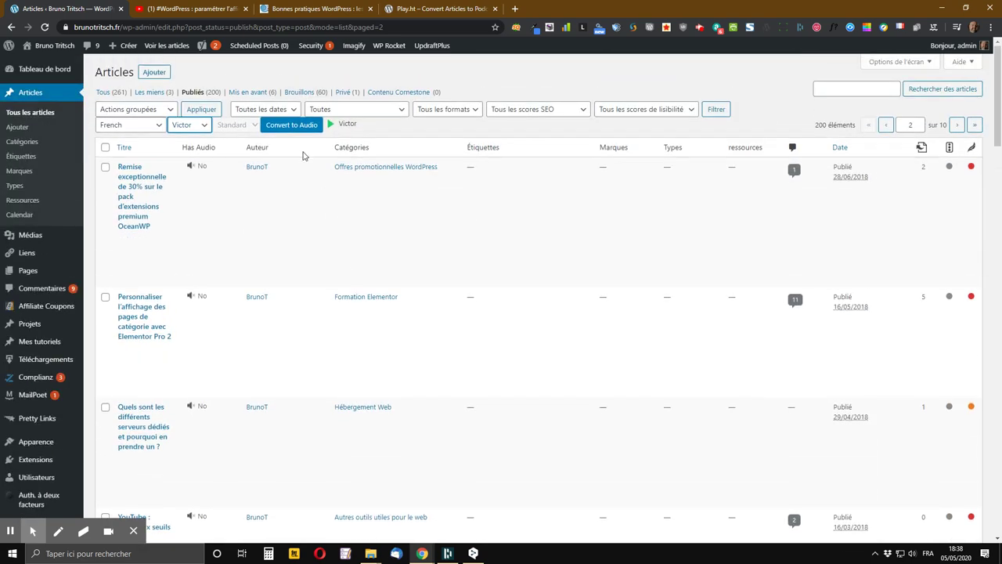
# Step: Open the selected article in the audio converter with the Victor voice, listen to its preview and cancel the conversion
pyautogui.click(291, 125)
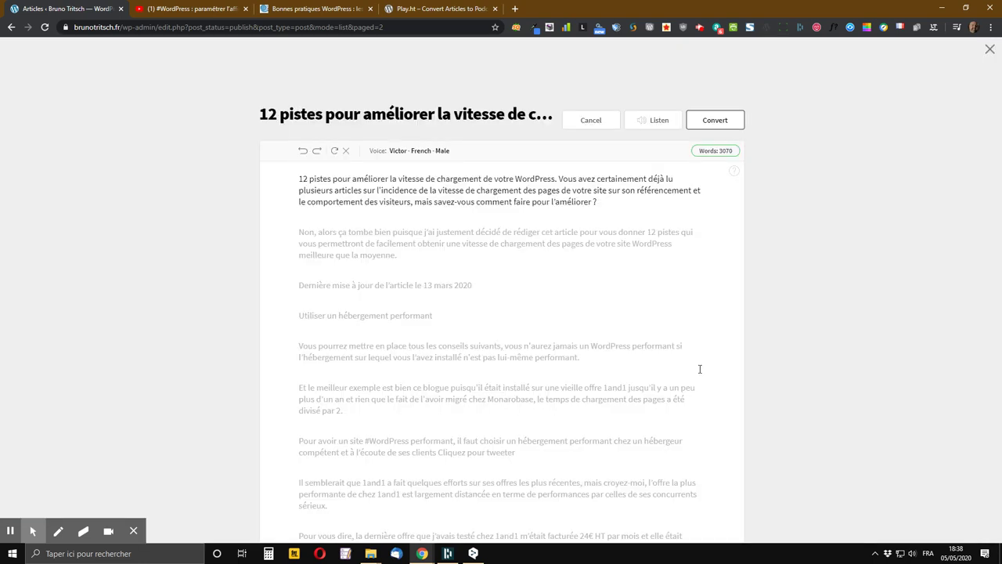
pyautogui.click(649, 122)
pyautogui.click(659, 123)
pyautogui.click(591, 123)
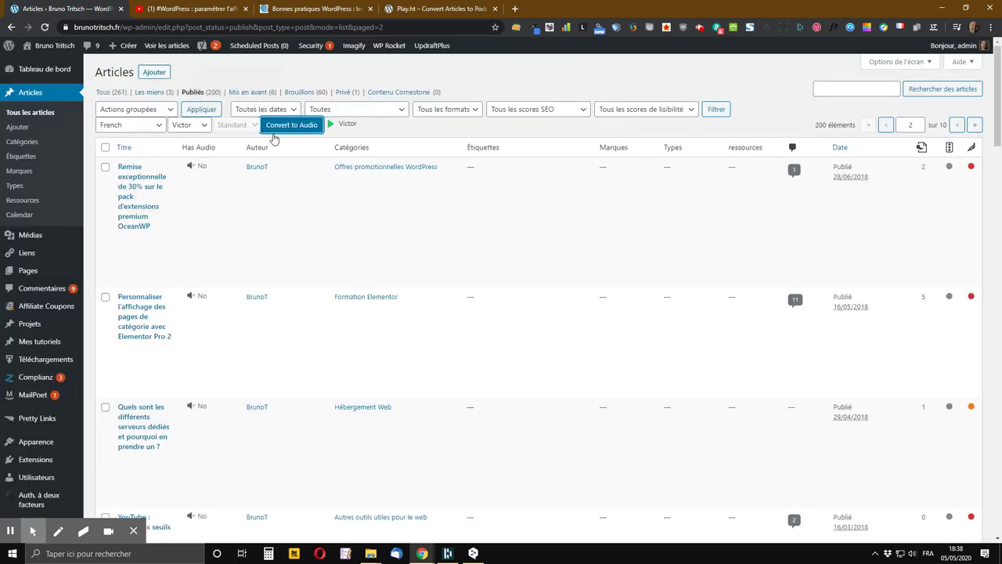
# Step: Check the narration style availability for the Victor and Louise voices, and set the voice back to Victor
pyautogui.moveTo(235, 127)
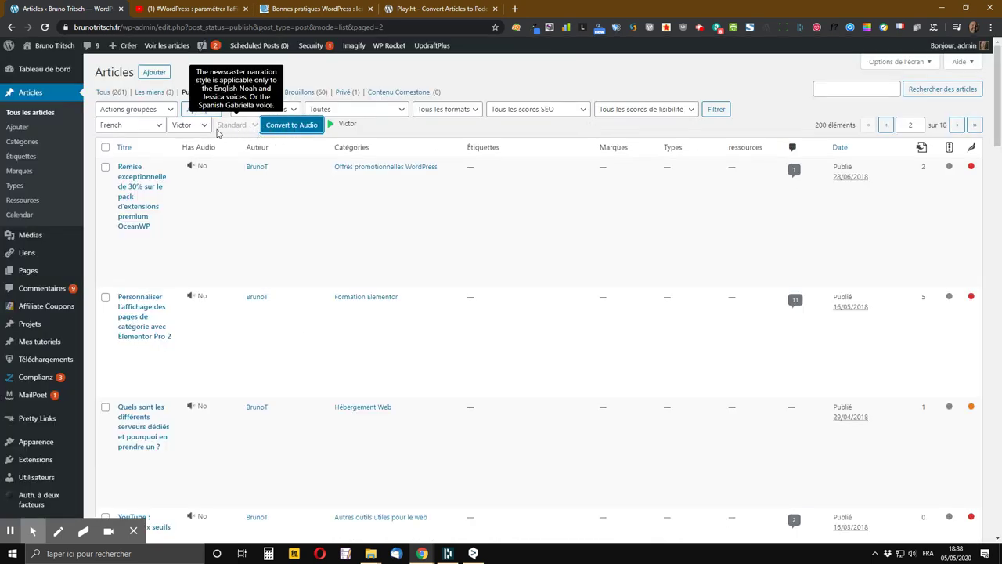
pyautogui.click(186, 126)
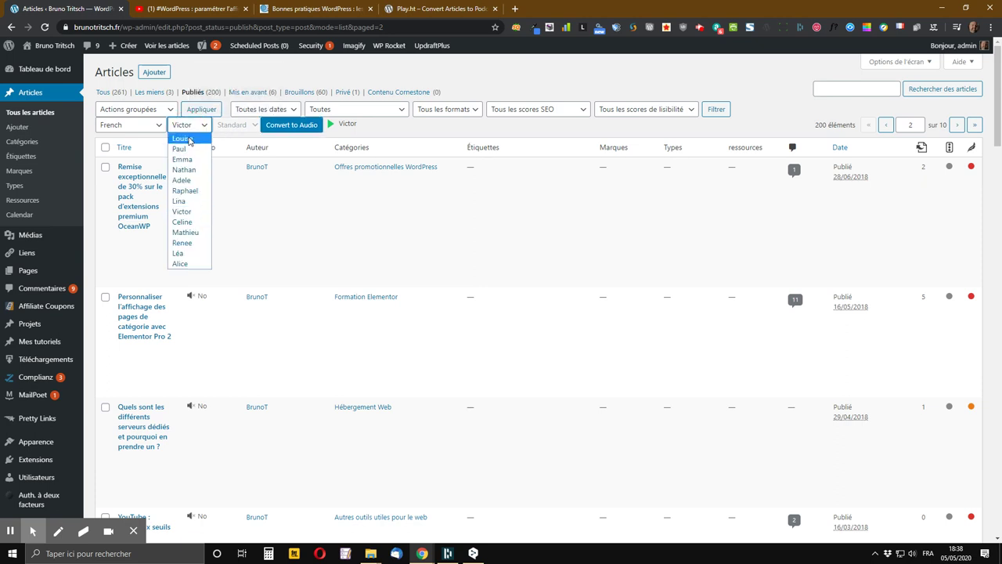
pyautogui.click(181, 138)
pyautogui.moveTo(244, 131)
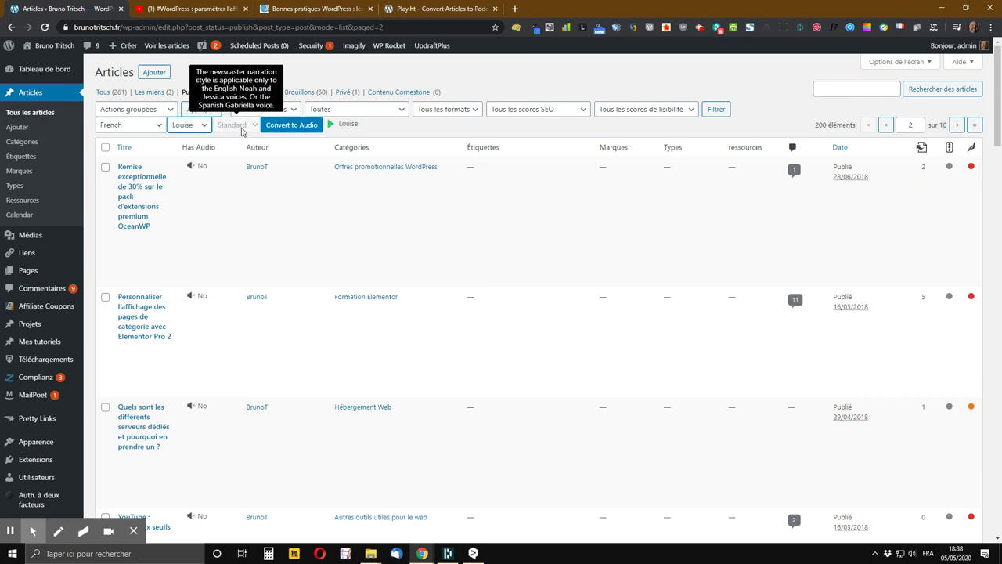
pyautogui.click(188, 125)
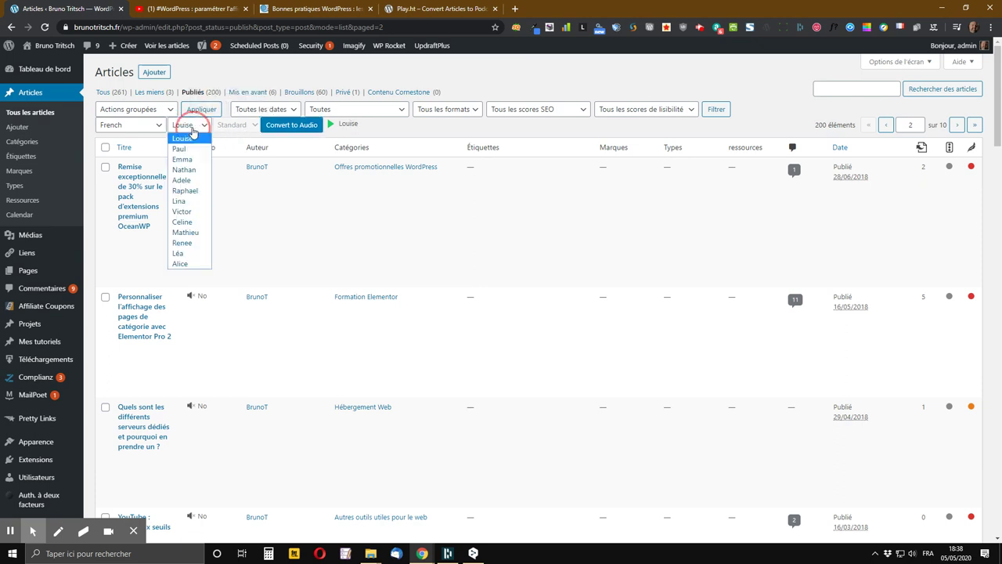
pyautogui.click(189, 211)
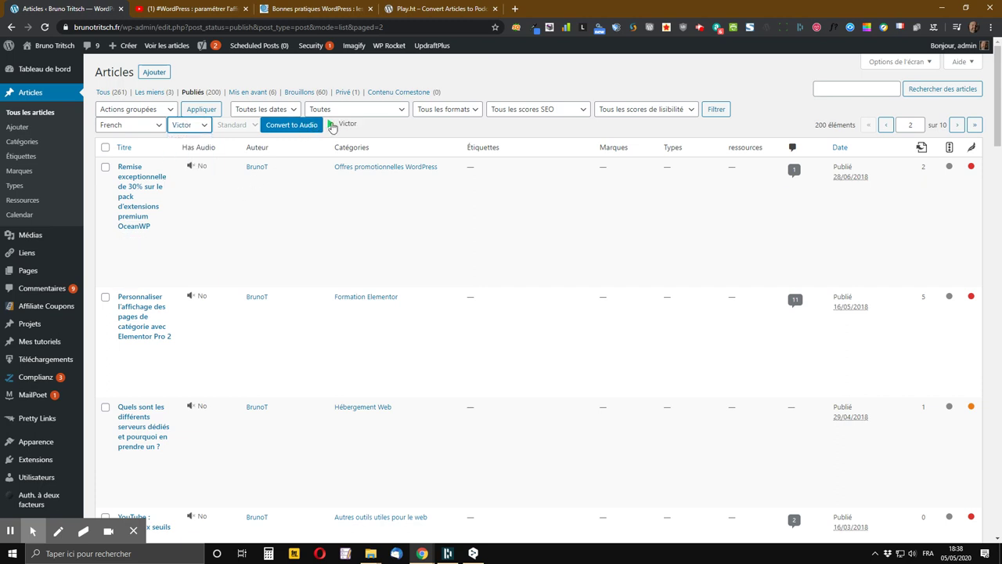
# Step: Start the article's audio conversion with the Victor voice and delete the opening paragraph from the text
pyautogui.click(292, 125)
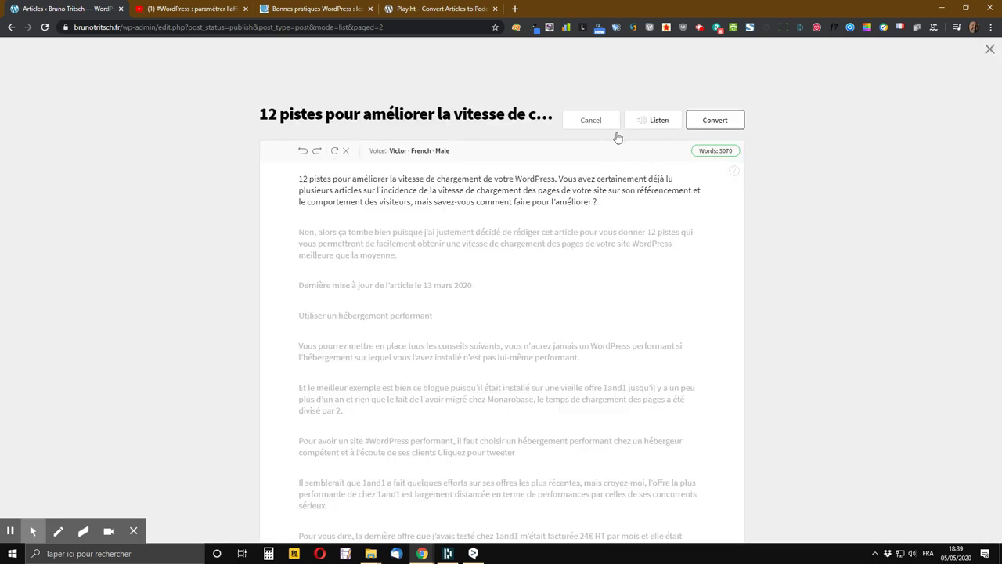
pyautogui.moveTo(624, 202); pyautogui.dragTo(300, 184)
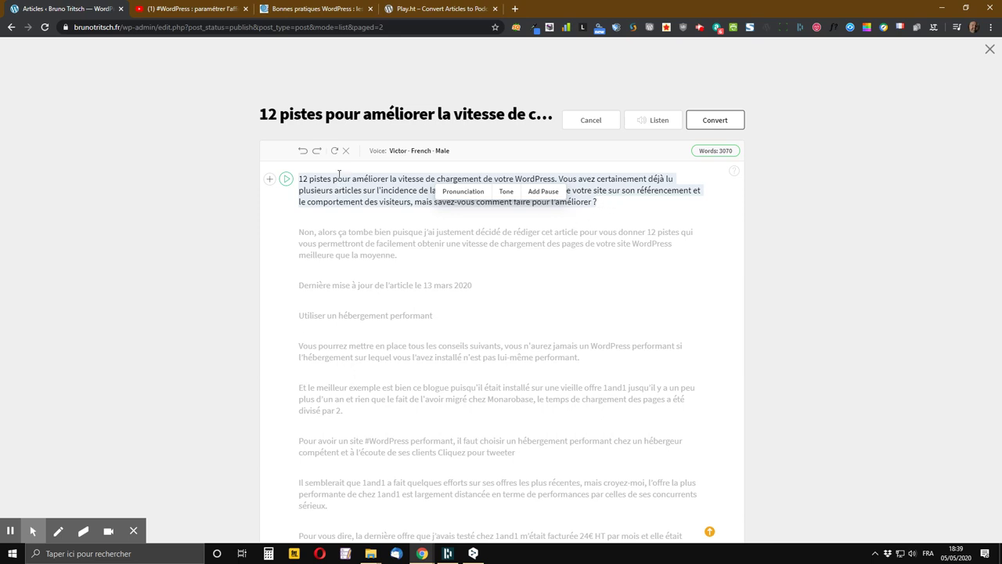
pyautogui.press('BackSpace')
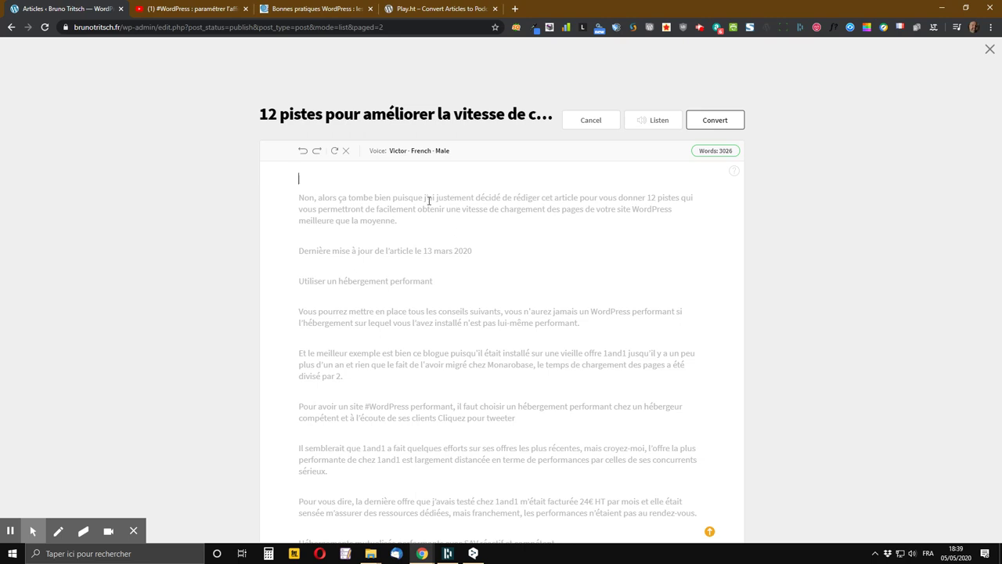
# Step: Shorten the start of the first remaining sentence to "J'ai décidé", removing "Non, alors ça tombe bien puisque" and "justement"
pyautogui.moveTo(427, 197); pyautogui.dragTo(297, 196)
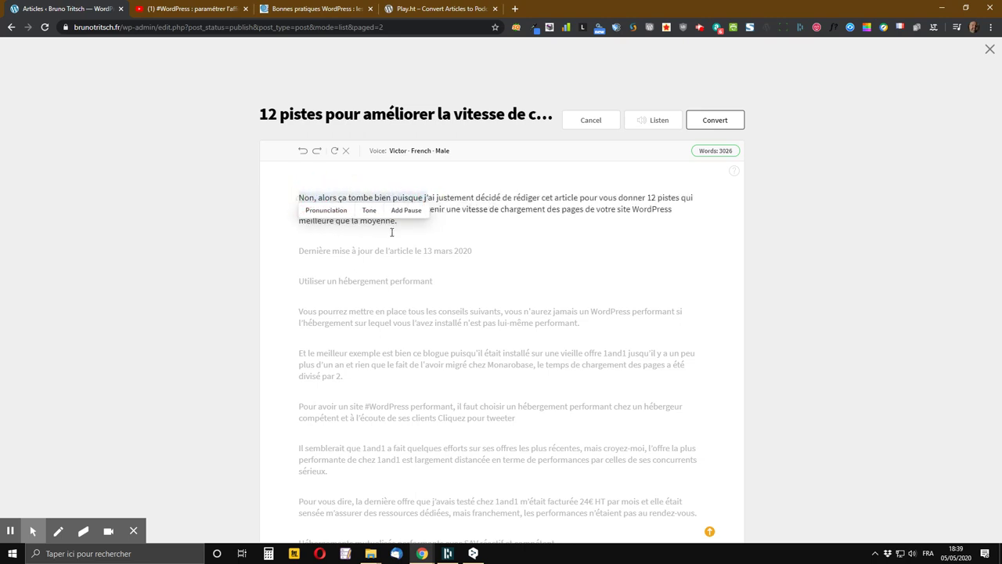
pyautogui.write('J')
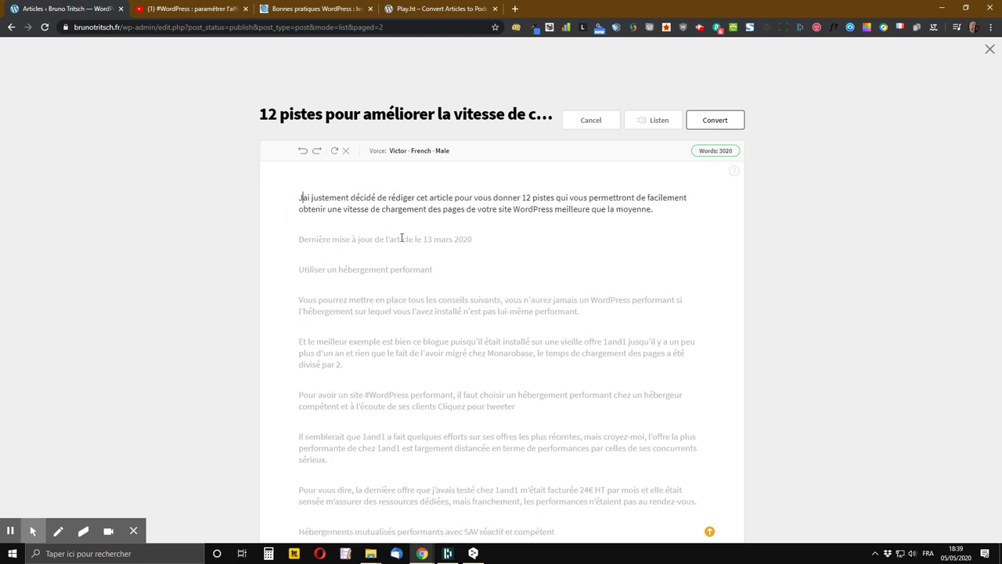
pyautogui.write("'")
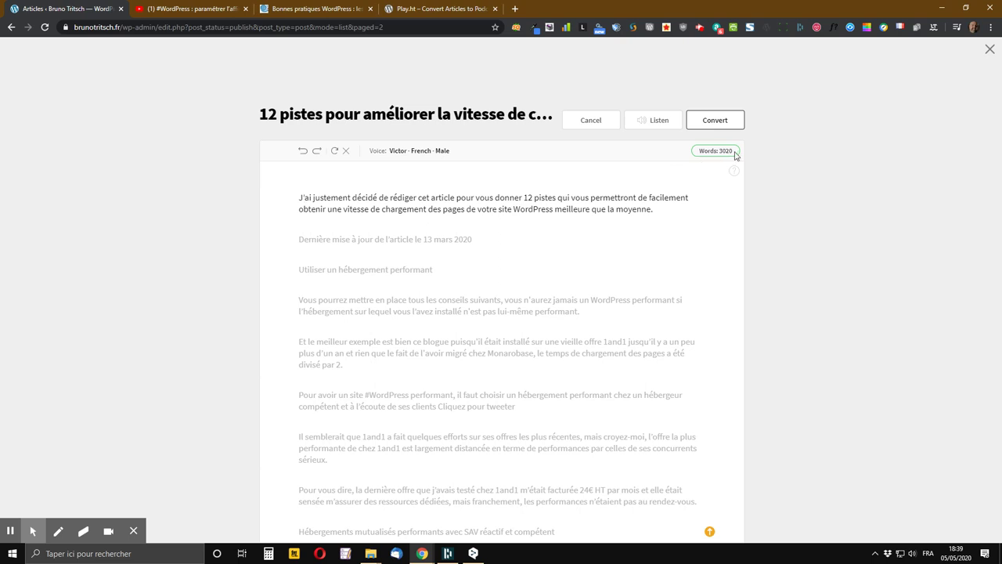
pyautogui.doubleClick(323, 198)
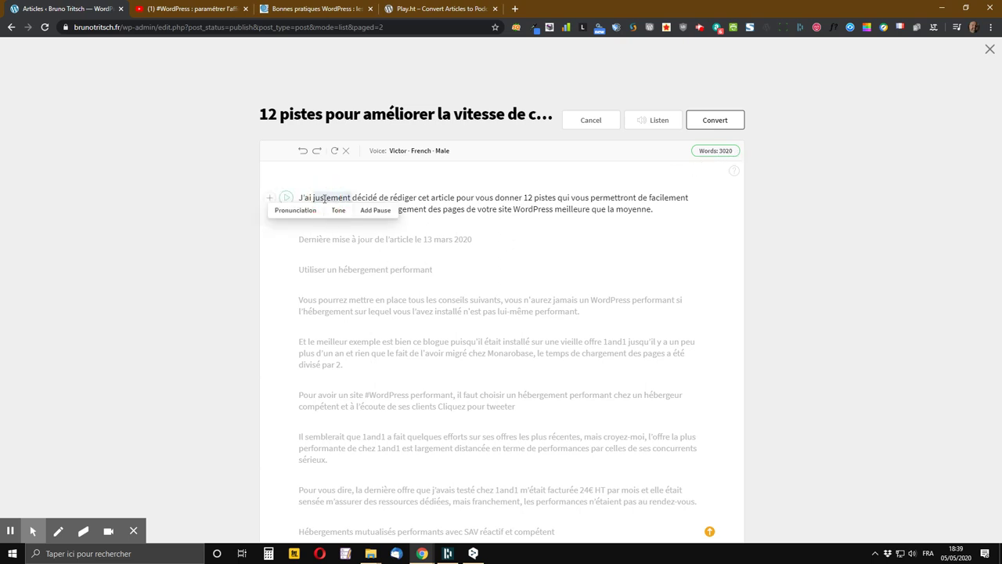
pyautogui.press('BackSpace')
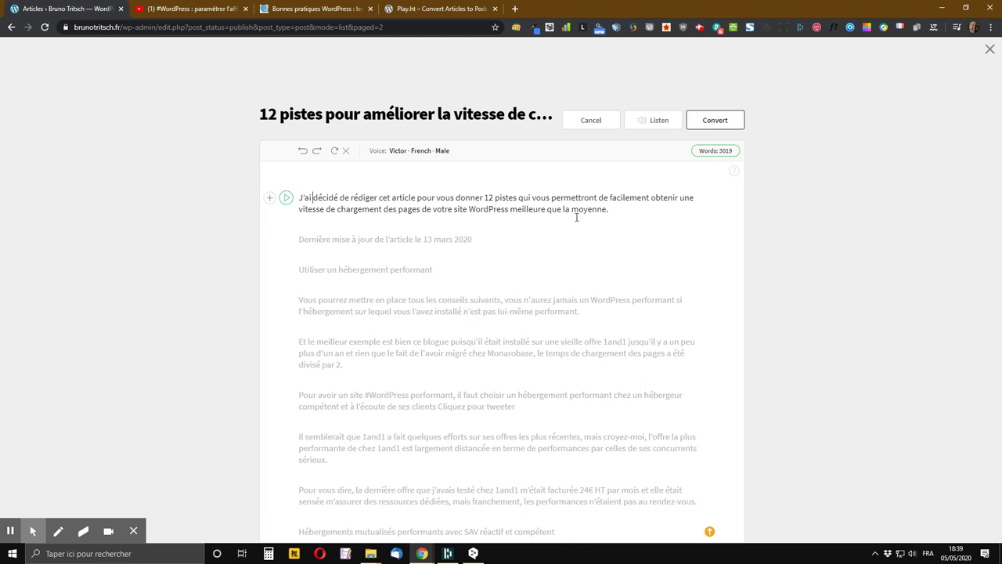
# Step: Change "qui vous permettront" to "vous permettant" and remove "WordPress" after "votre site" in the first paragraph
pyautogui.doubleClick(522, 198)
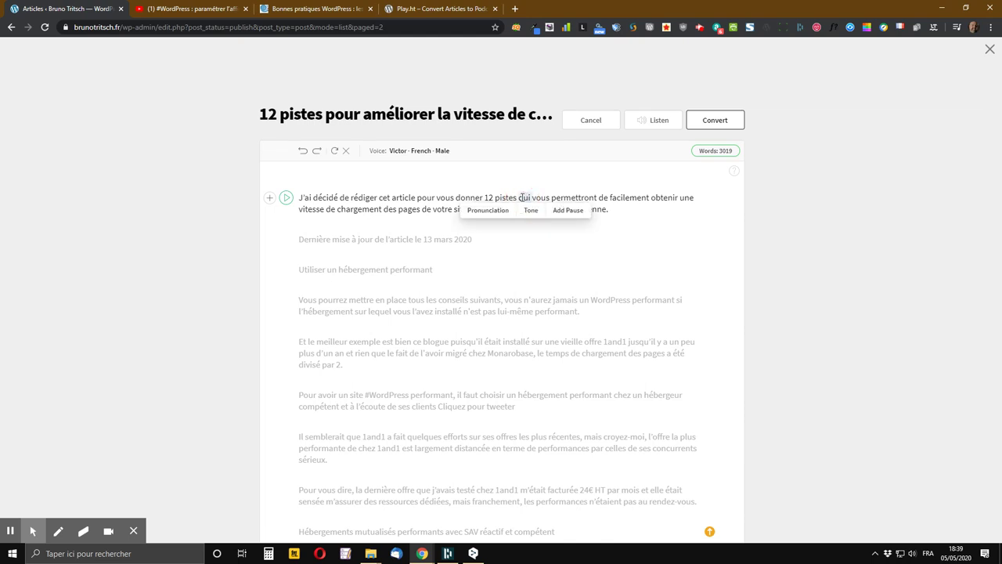
pyautogui.press('BackSpace')
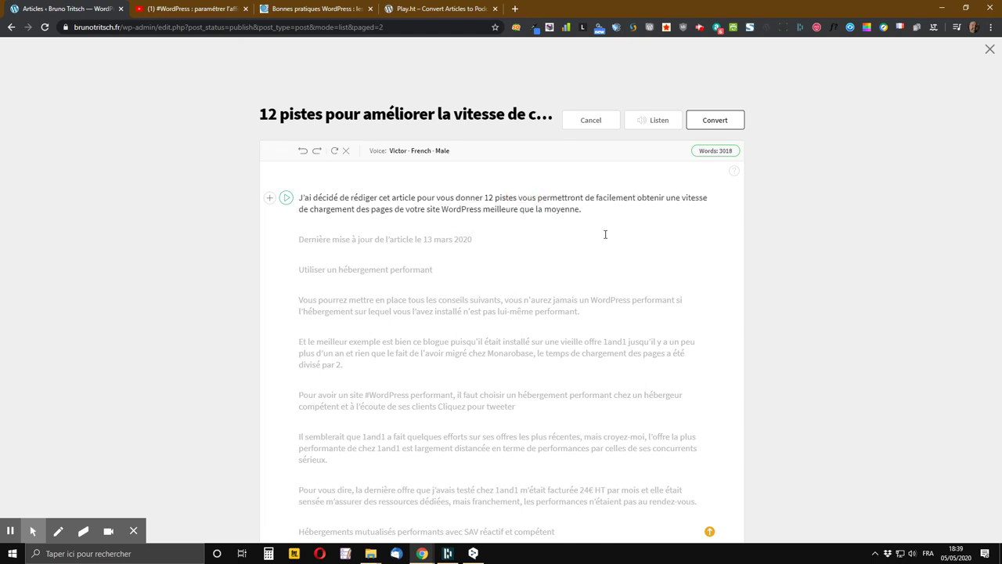
pyautogui.doubleClick(568, 199)
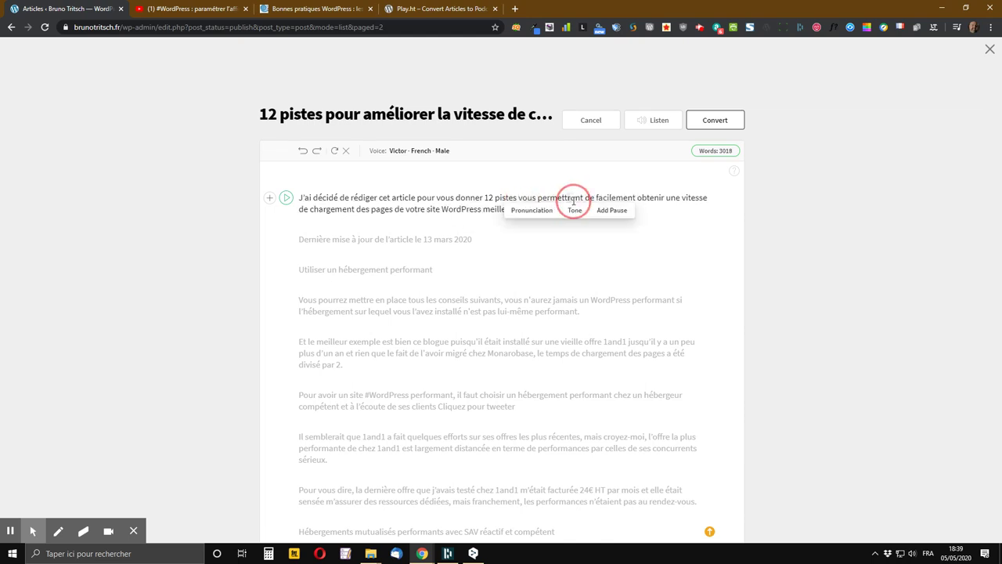
pyautogui.write('permettant')
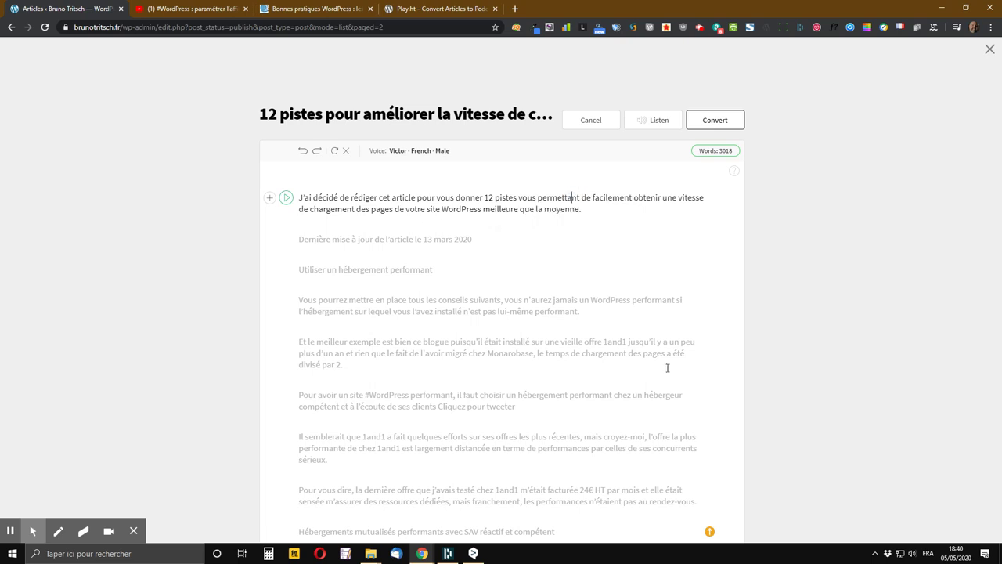
pyautogui.doubleClick(455, 211)
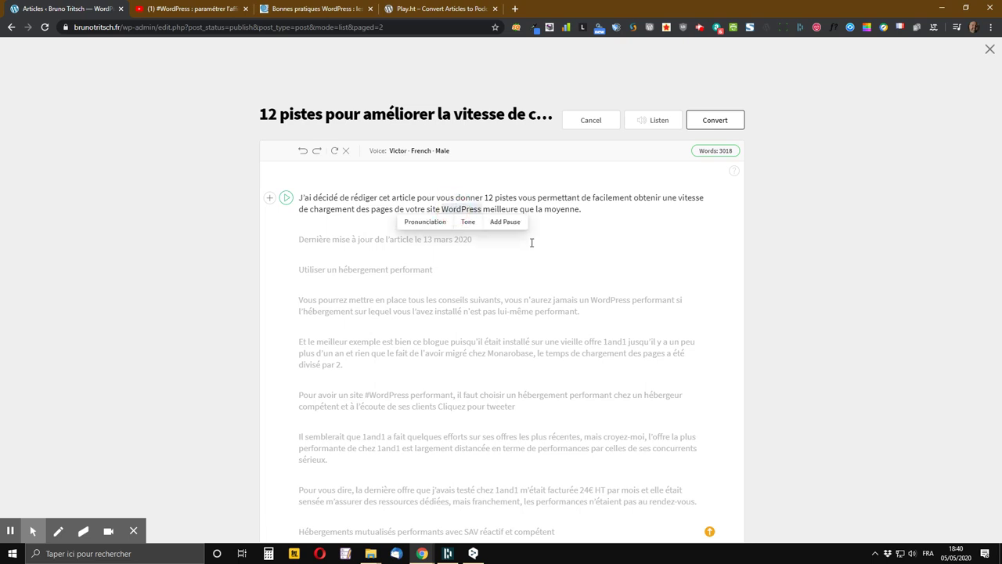
pyautogui.press('Delete')
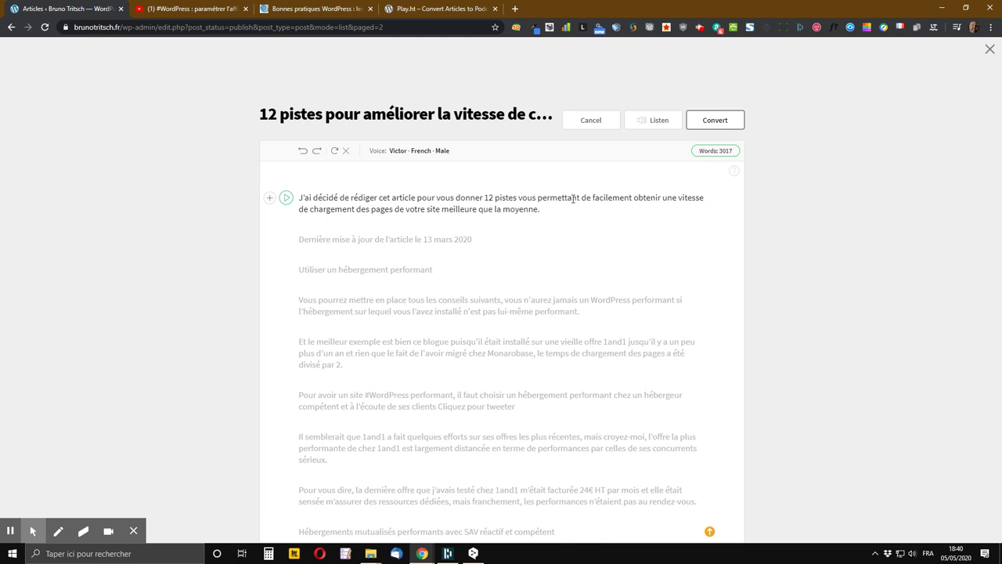
# Step: Delete the line "Dernière mise à jour de l'article le 13 mars 2020" along with its empty paragraph
pyautogui.moveTo(486, 239); pyautogui.dragTo(300, 239)
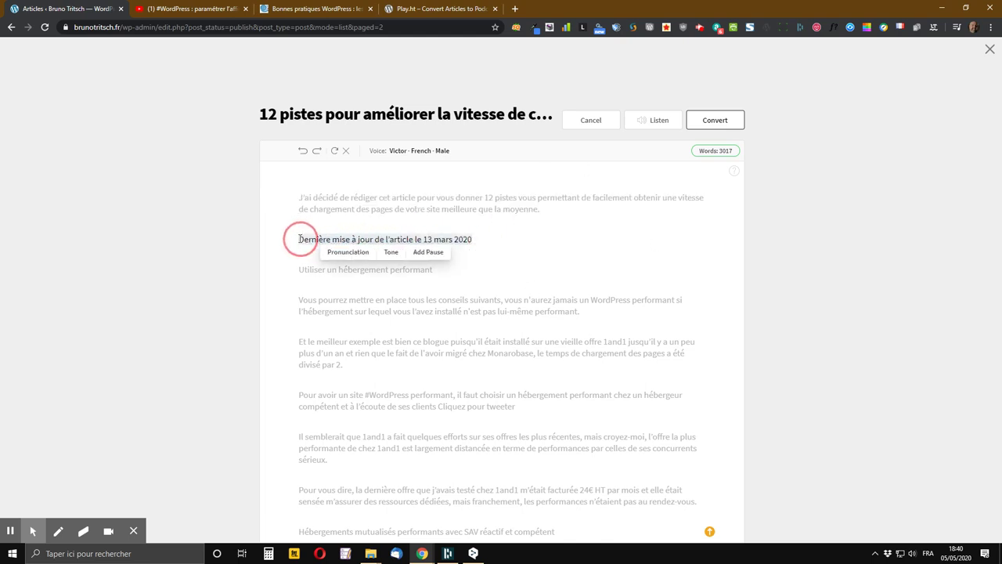
pyautogui.press('BackSpace')
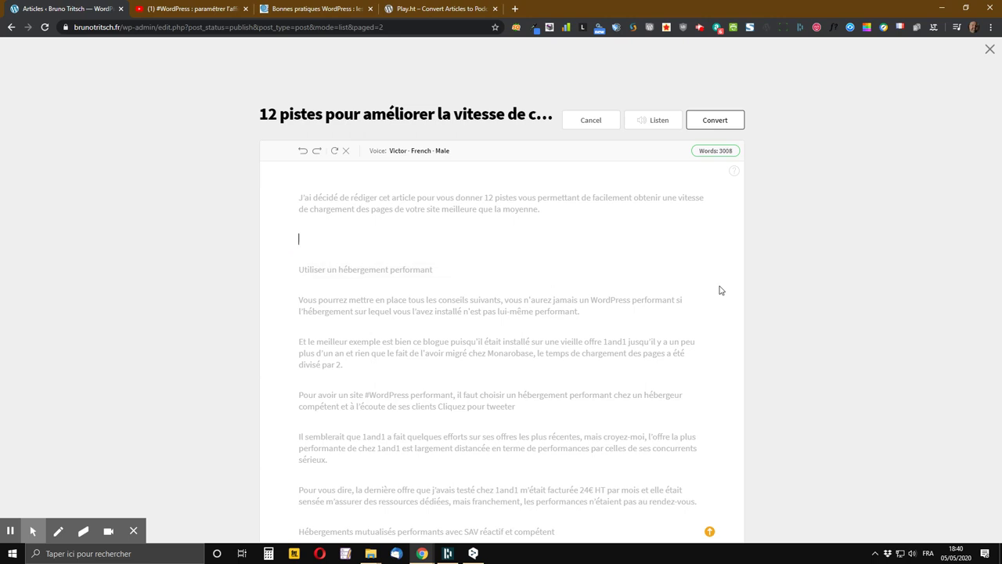
pyautogui.press('BackSpace')
pyautogui.press('BackSpace')
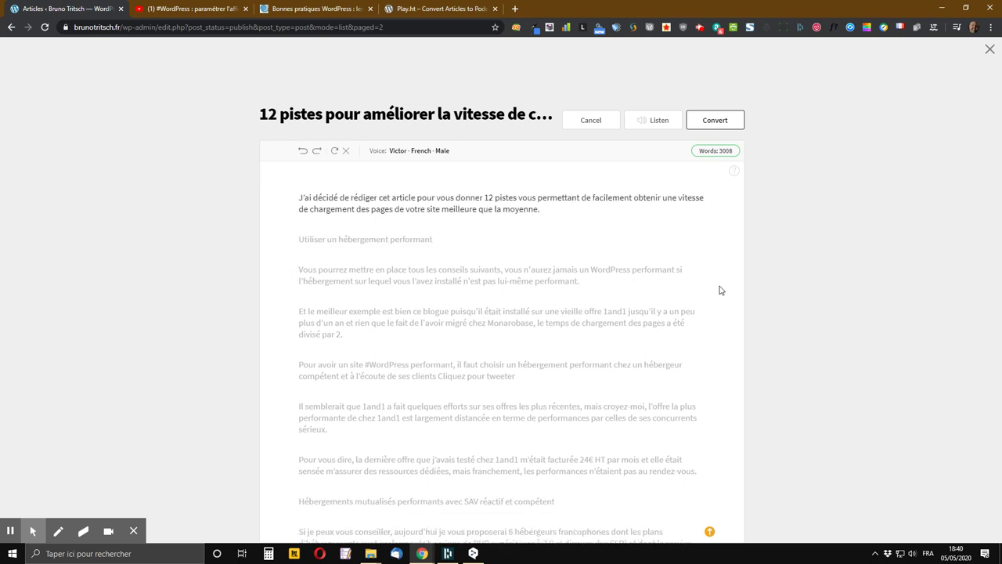
# Step: Look over the edited article text, return to its beginning and listen to the audio preview, stopping the playback
pyautogui.scroll(-2, 379, 158)
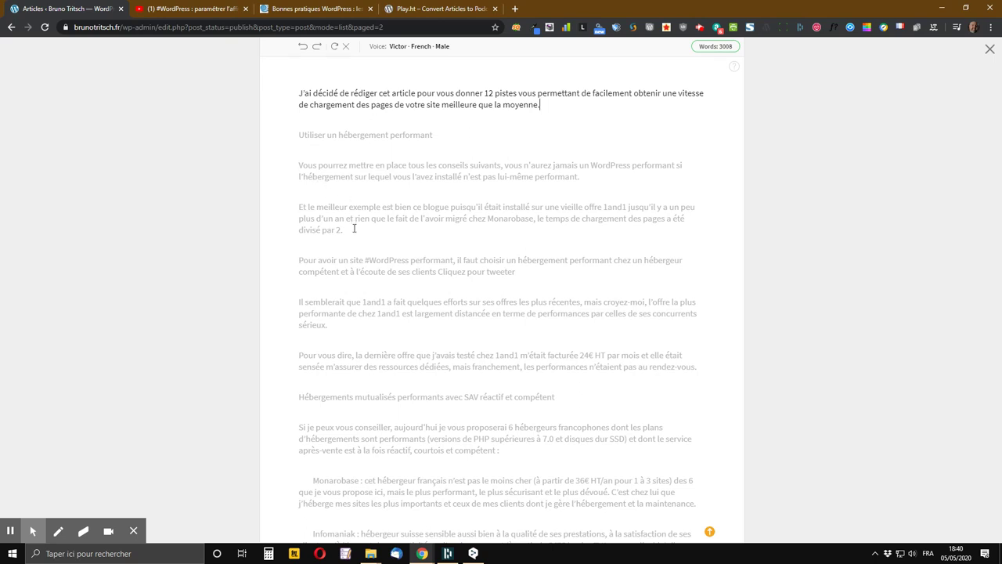
pyautogui.scroll(-2, 362, 243)
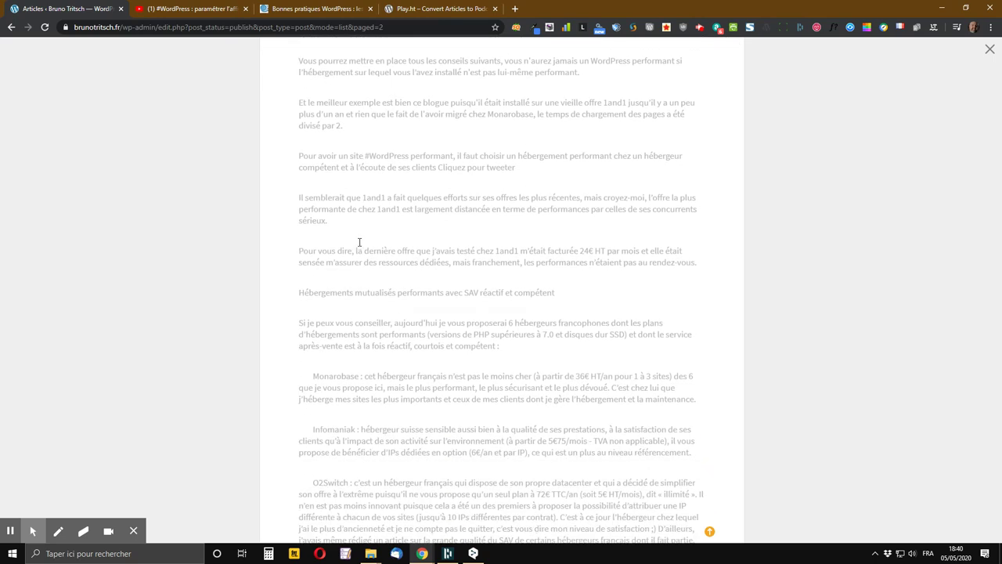
pyautogui.scroll(4, 362, 244)
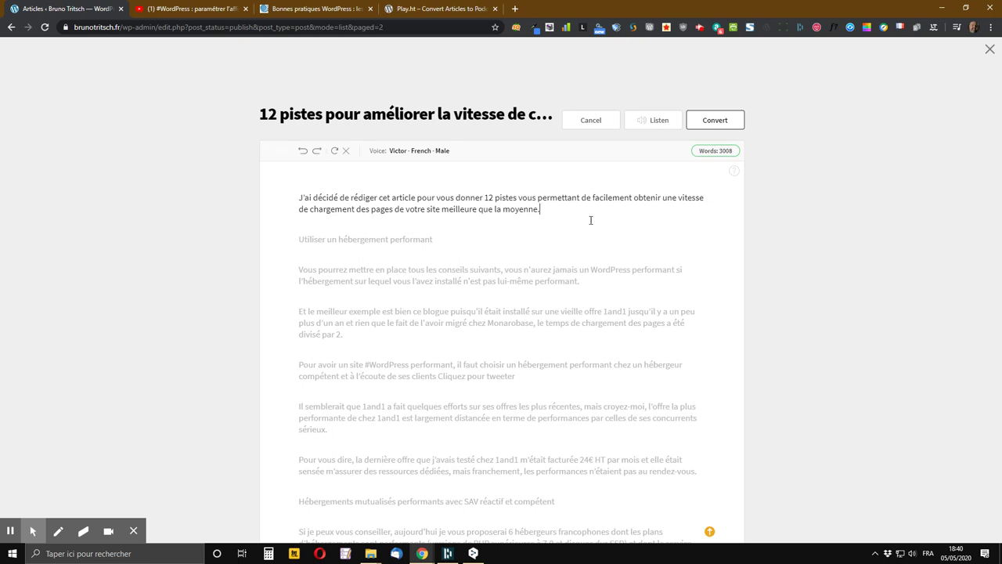
pyautogui.scroll(-1, 524, 314)
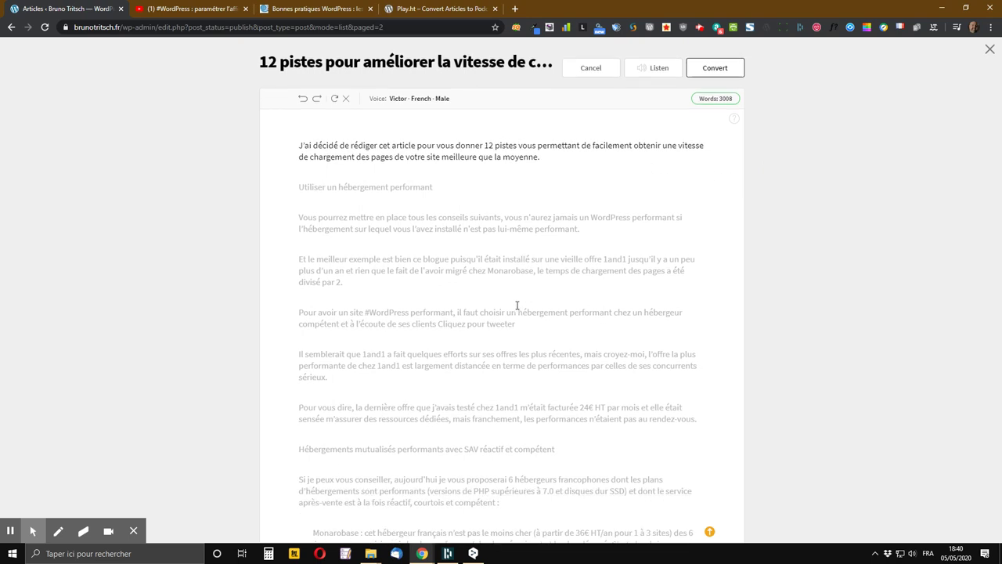
pyautogui.scroll(1, 517, 304)
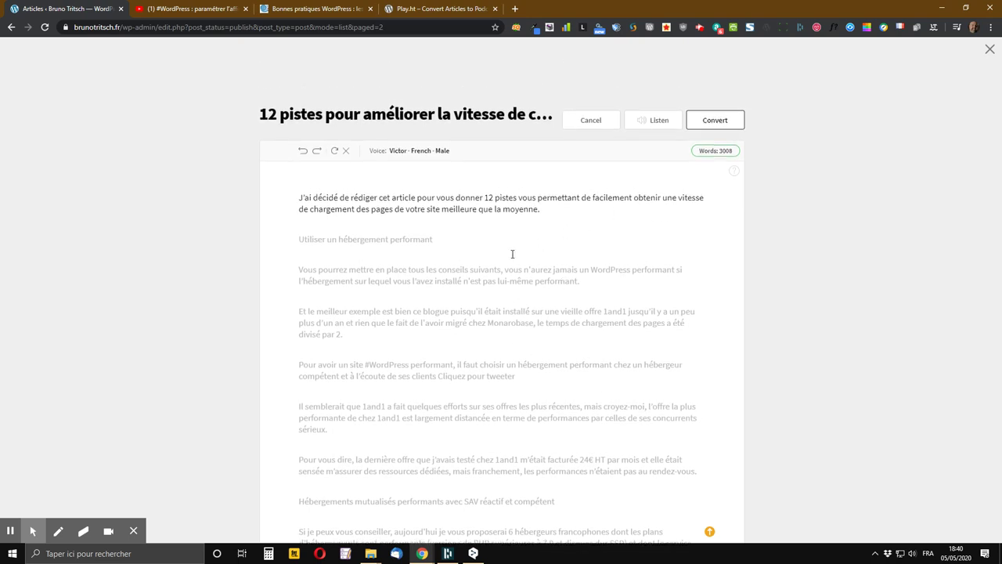
pyautogui.click(657, 124)
pyautogui.click(661, 124)
# Step: Put the cursor in the first paragraph and play that paragraph on its own, then stop it
pyautogui.click(557, 208)
pyautogui.click(441, 210)
pyautogui.click(442, 209)
pyautogui.rightClick(518, 240)
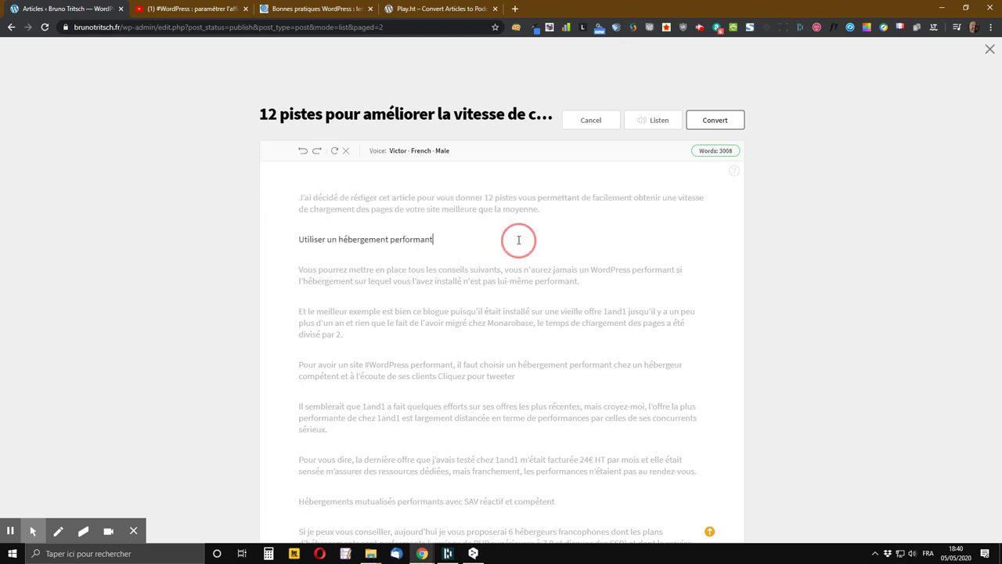
pyautogui.click(500, 209)
pyautogui.click(357, 213)
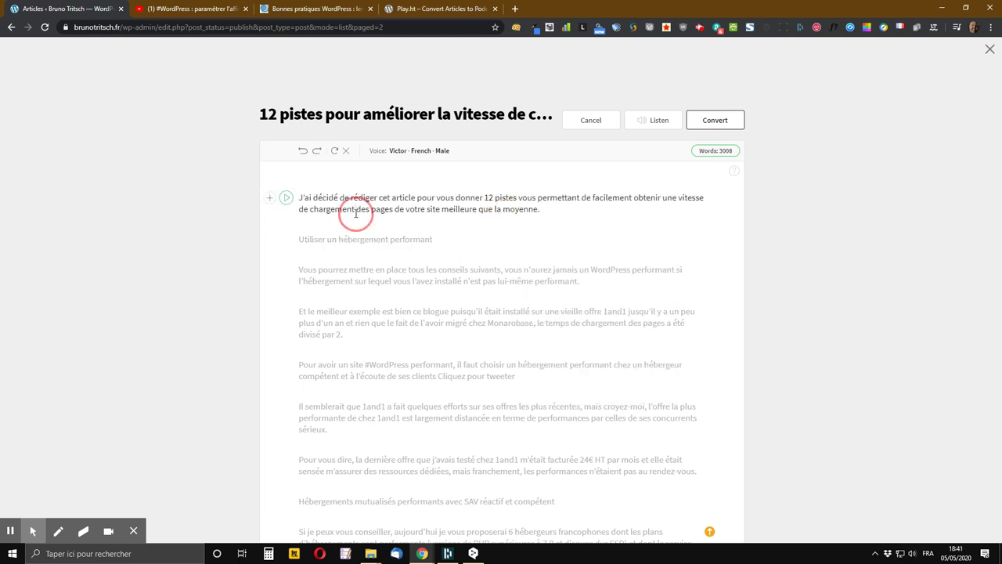
pyautogui.click(483, 210)
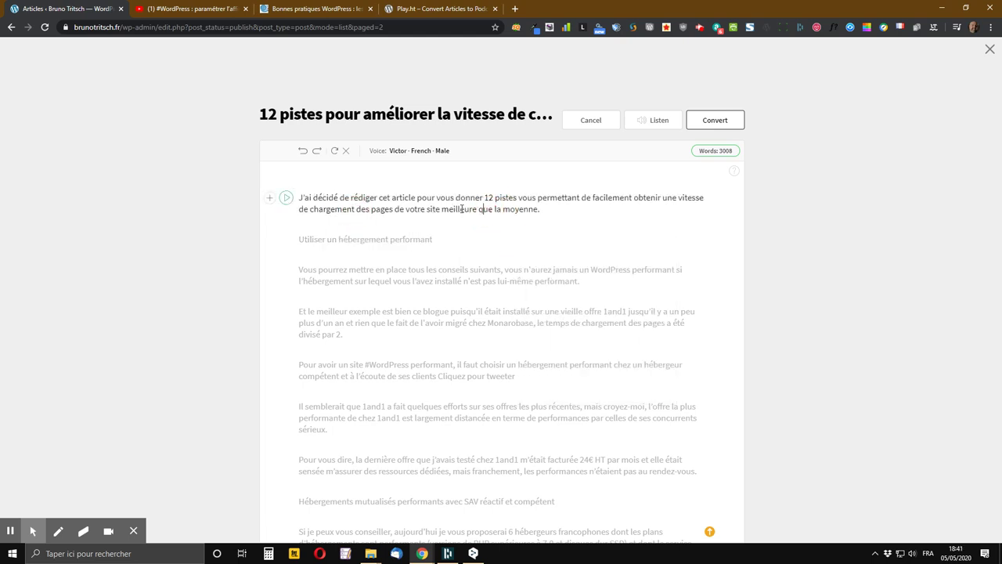
pyautogui.click(287, 199)
pyautogui.click(287, 201)
# Step: Show the options for adding a custom voice section around the first paragraph and close them without choosing one
pyautogui.click(270, 199)
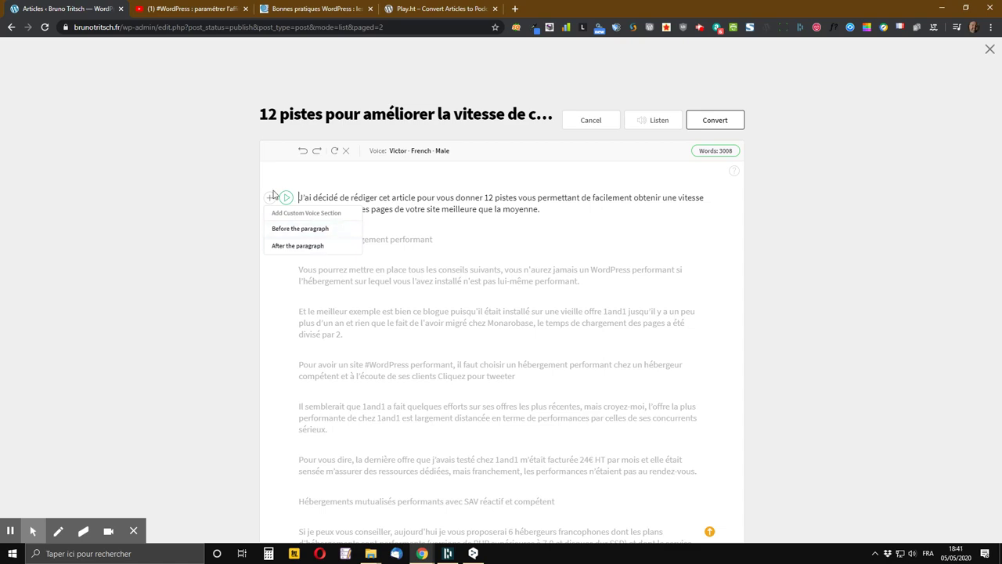
pyautogui.click(490, 210)
pyautogui.click(300, 198)
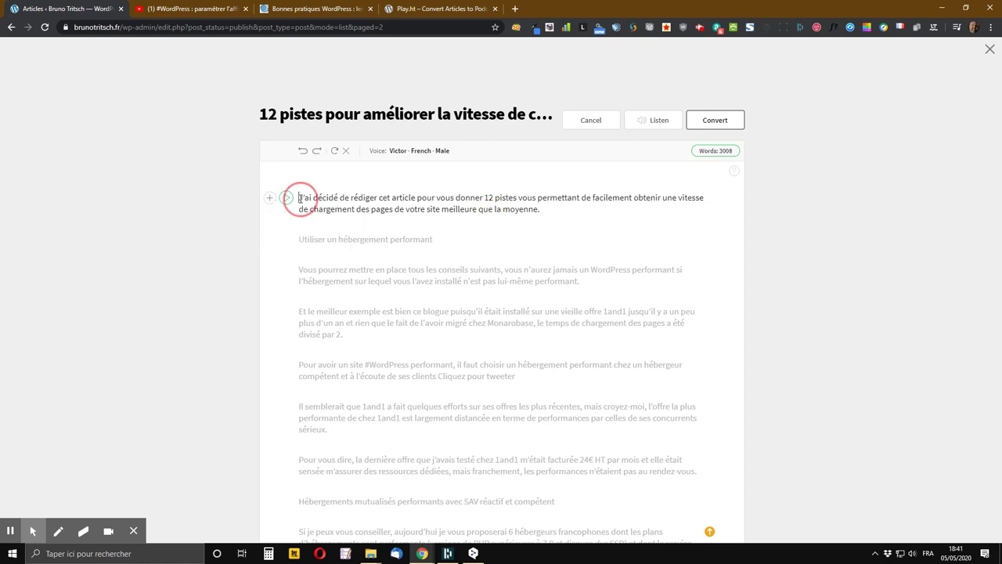
pyautogui.scroll(-2, 415, 251)
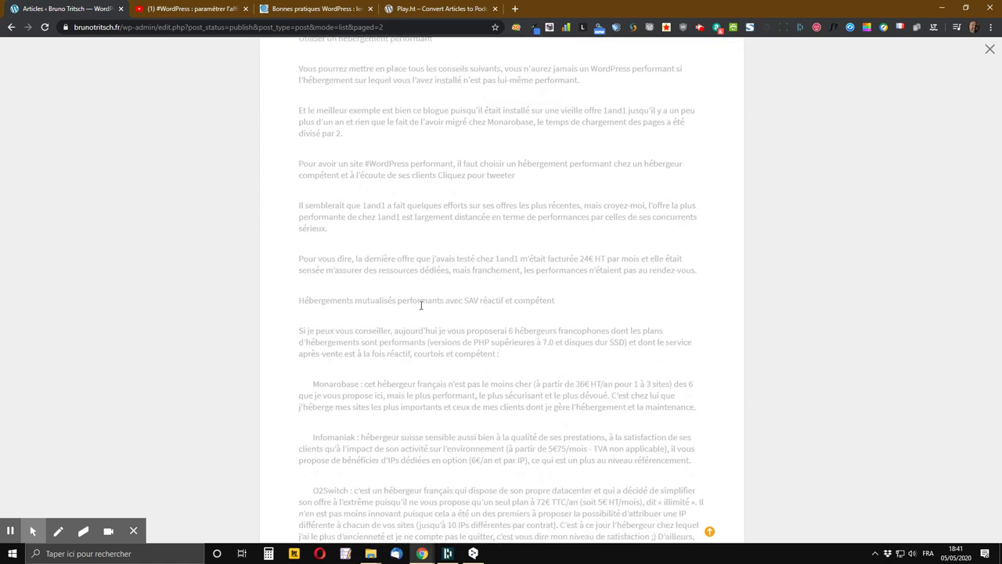
# Step: Put the cursor in the paragraph beginning "Et le meilleur exemple" and play it to hear how "1and1" is pronounced
pyautogui.scroll(3, 421, 301)
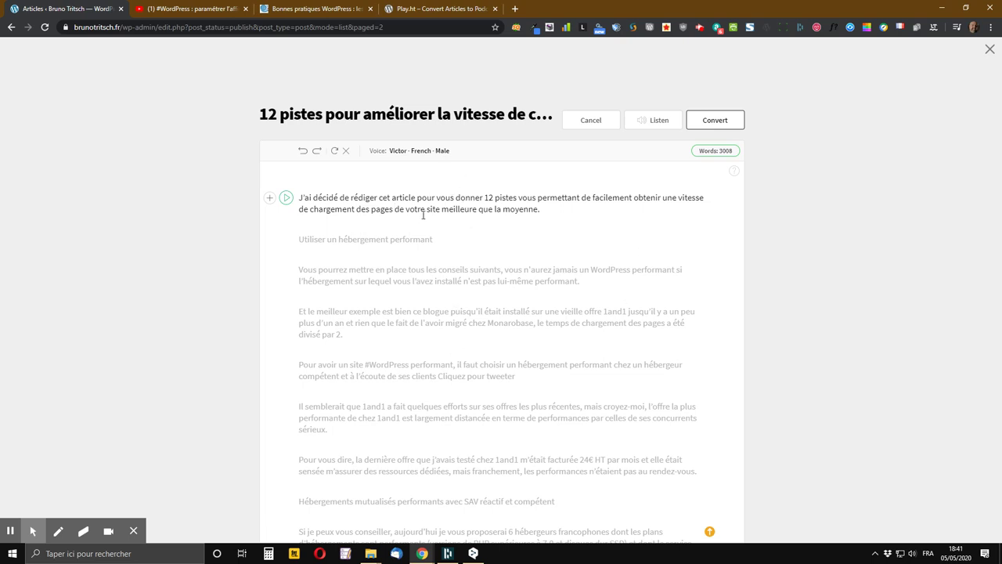
pyautogui.click(533, 326)
pyautogui.scroll(-3, 554, 363)
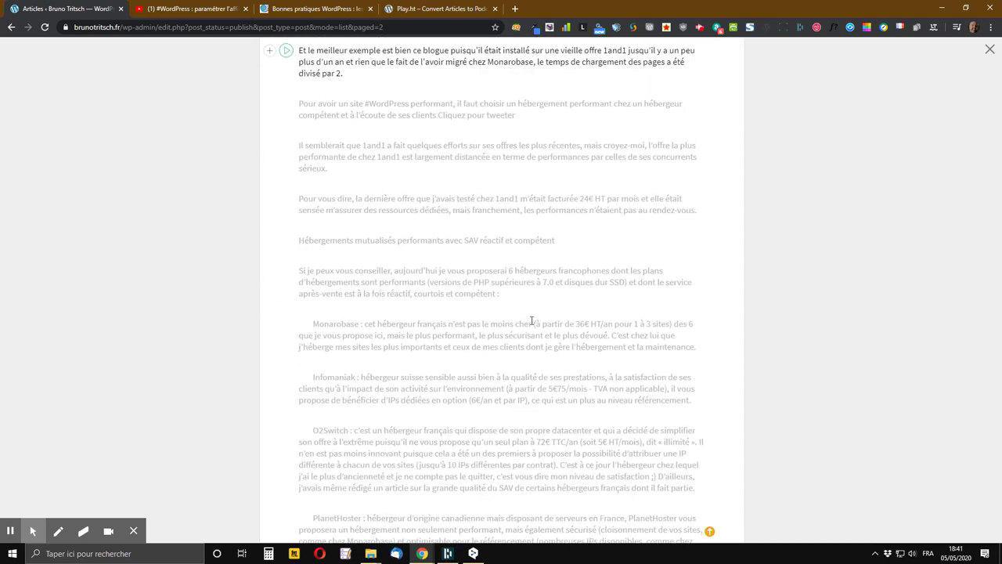
pyautogui.scroll(3, 532, 321)
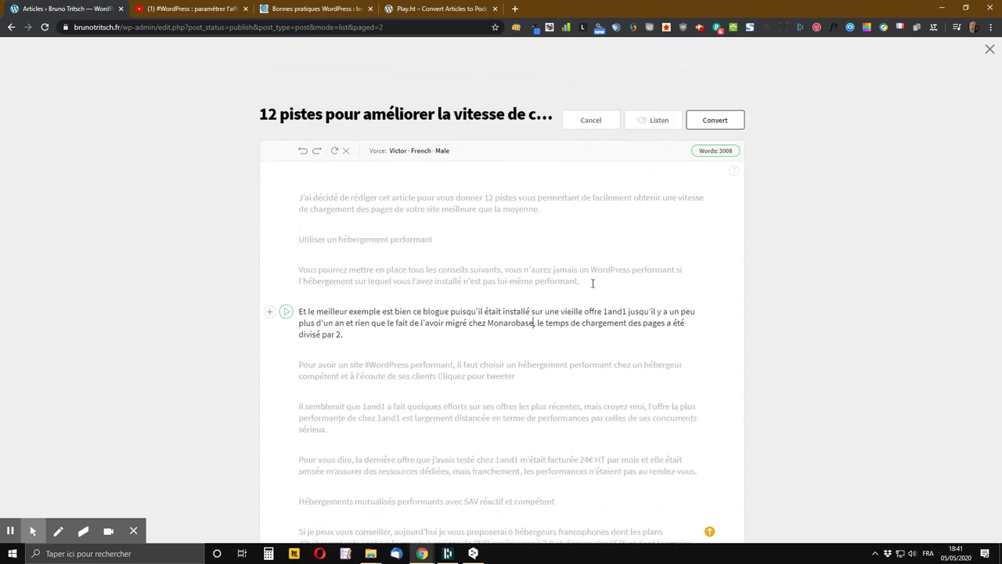
pyautogui.click(288, 315)
pyautogui.click(594, 322)
pyautogui.click(611, 309)
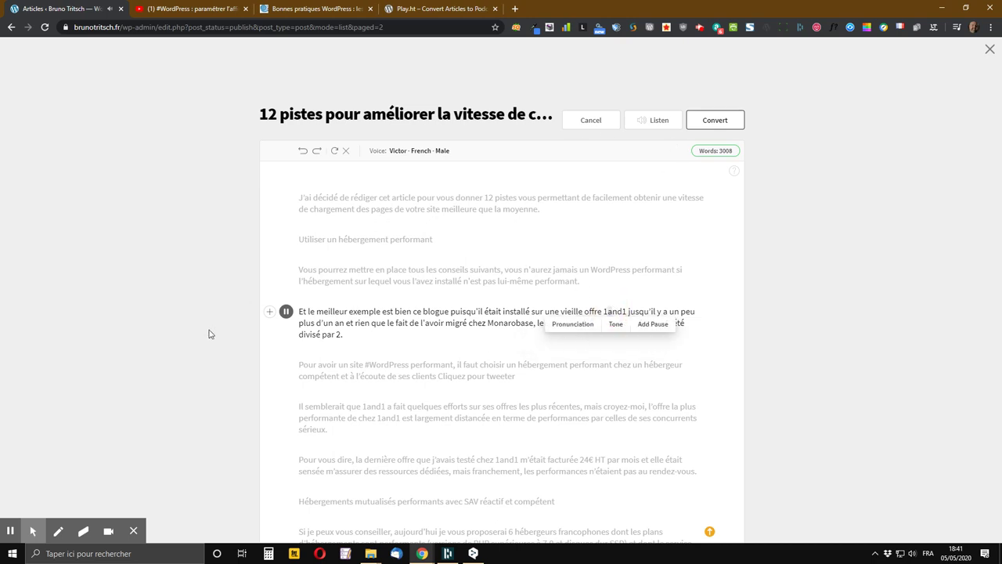
pyautogui.click(287, 312)
pyautogui.click(612, 313)
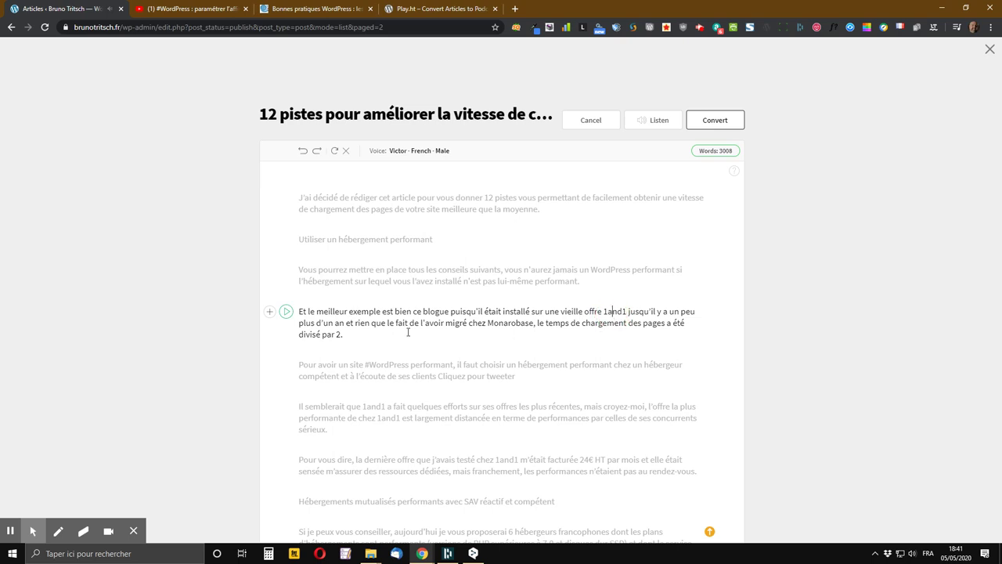
pyautogui.click(286, 313)
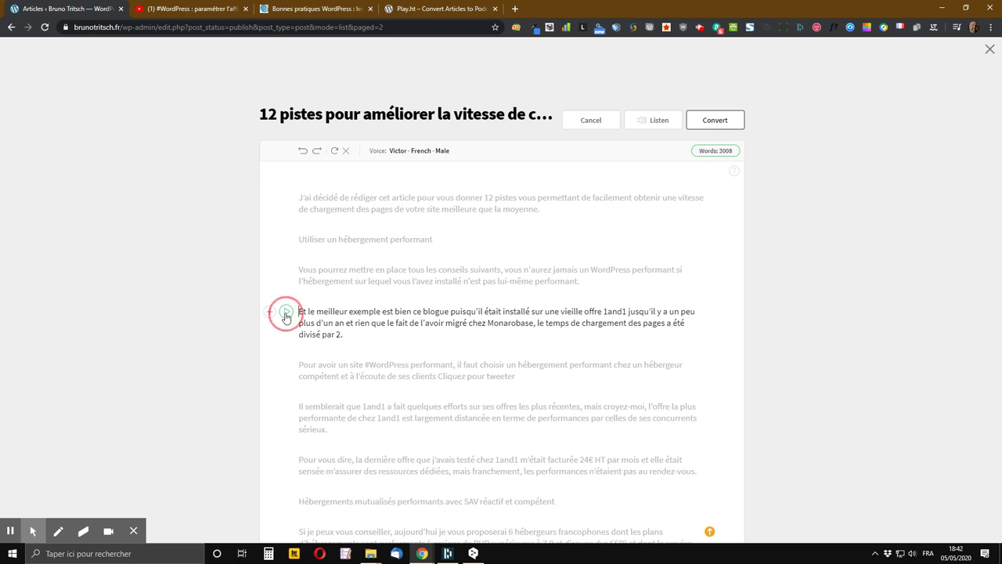
# Step: Try Reduced emphasis in the tone options for "1and1" and close them without submitting the change
pyautogui.click(600, 308)
pyautogui.click(615, 312)
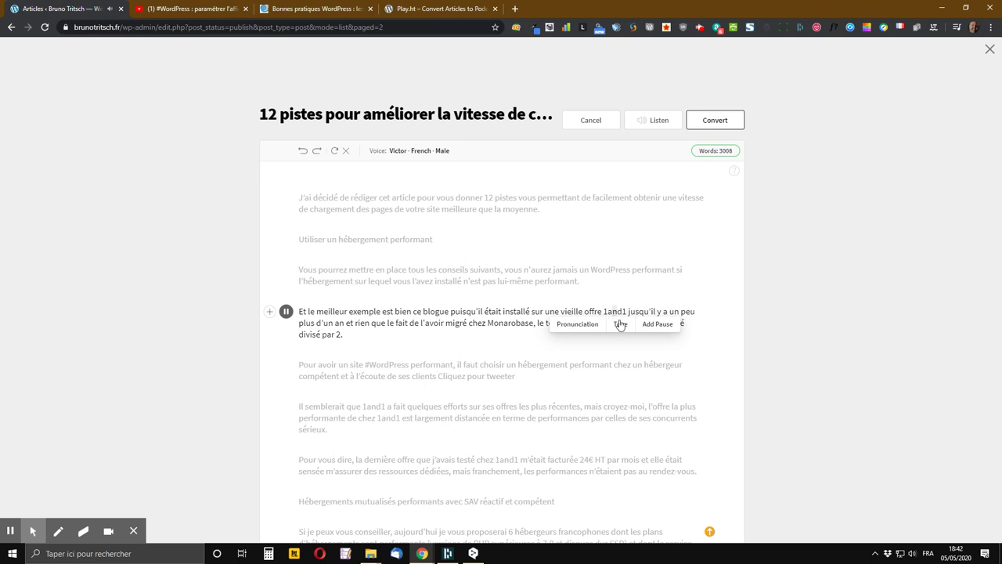
pyautogui.click(619, 330)
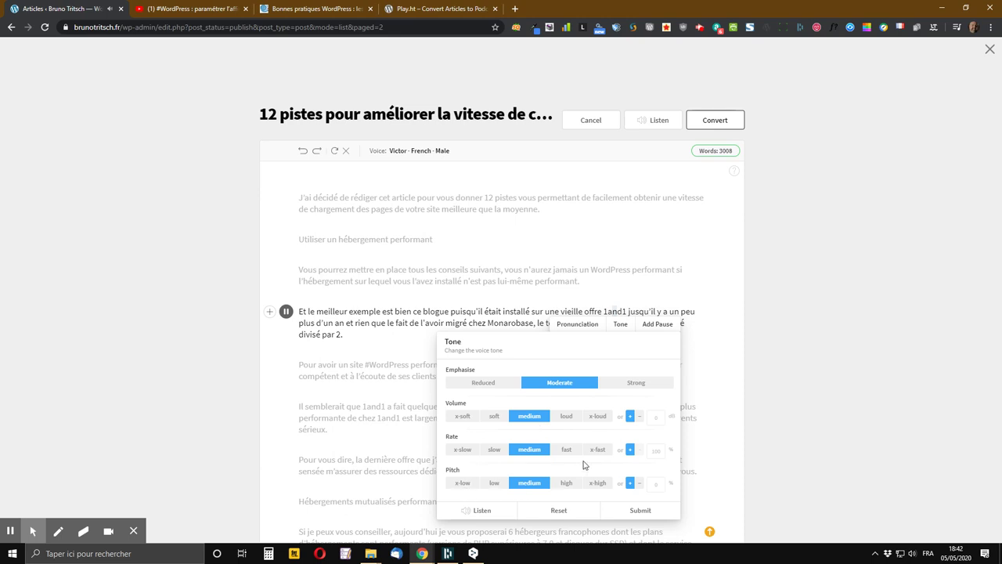
pyautogui.scroll(-2, 570, 453)
pyautogui.scroll(2, 550, 415)
pyautogui.click(479, 384)
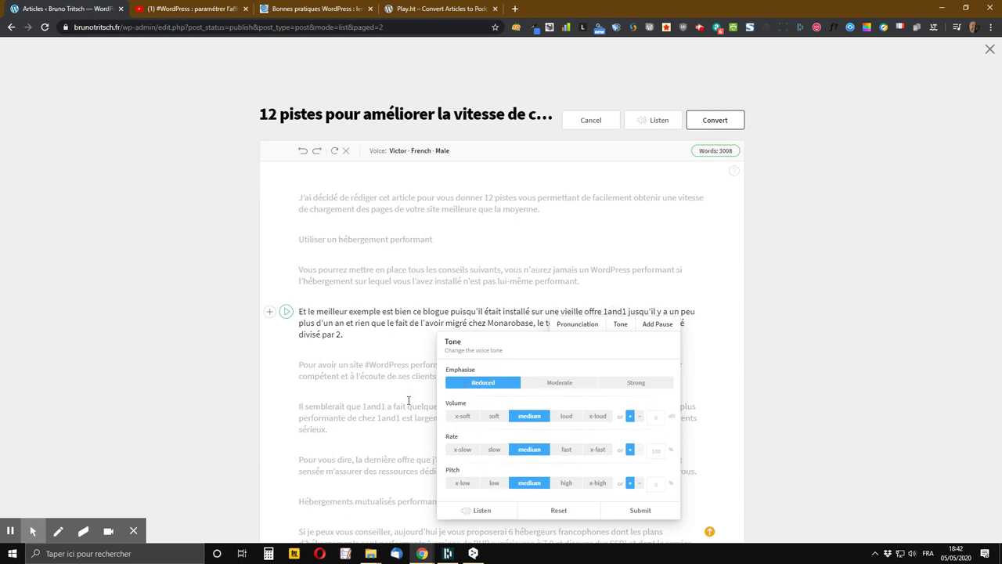
pyautogui.click(286, 315)
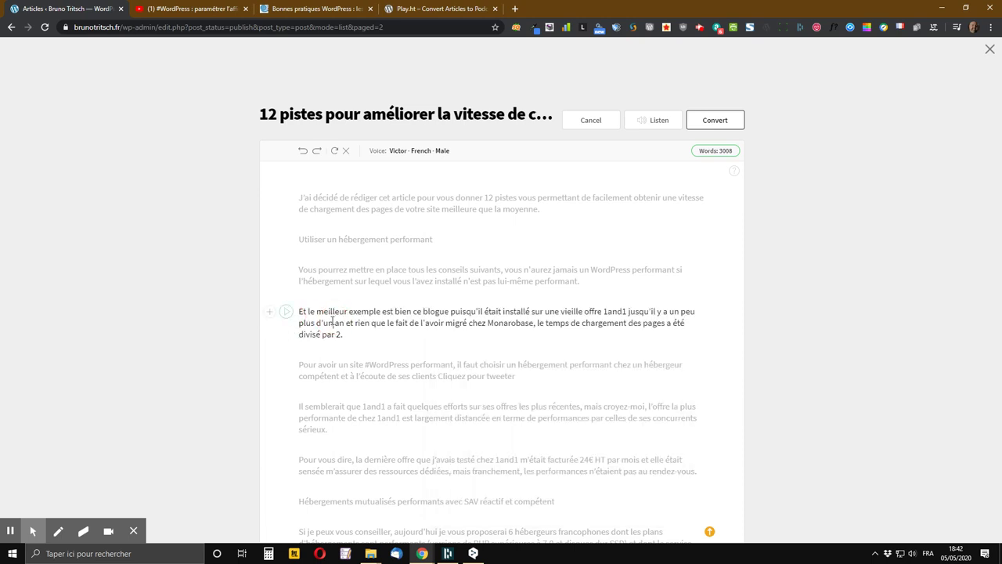
# Step: Replay the same paragraph while pointing out the spots after "blogue" and after "Monarobase,", and stop the playback
pyautogui.click(288, 316)
pyautogui.click(451, 313)
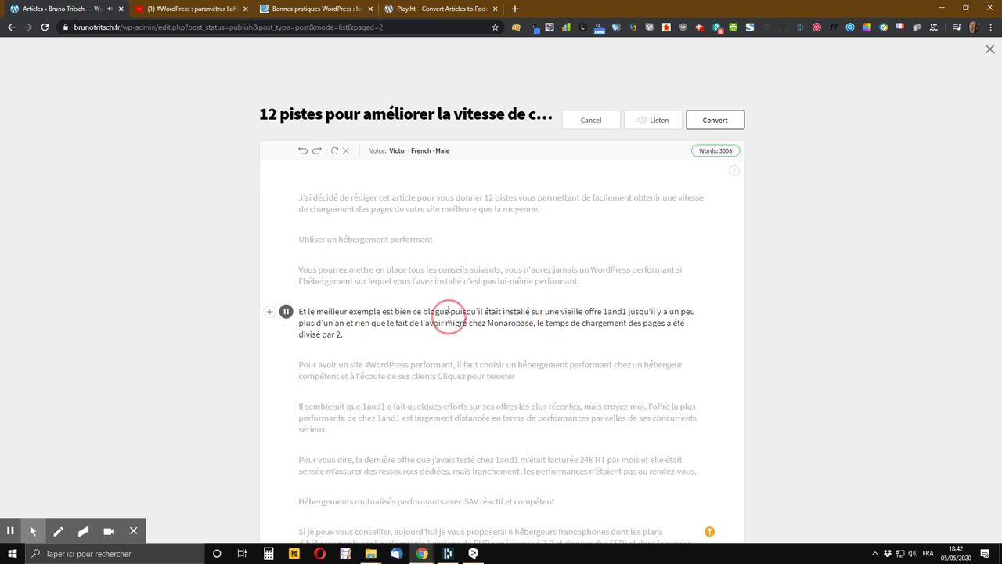
pyautogui.click(396, 323)
pyautogui.click(286, 312)
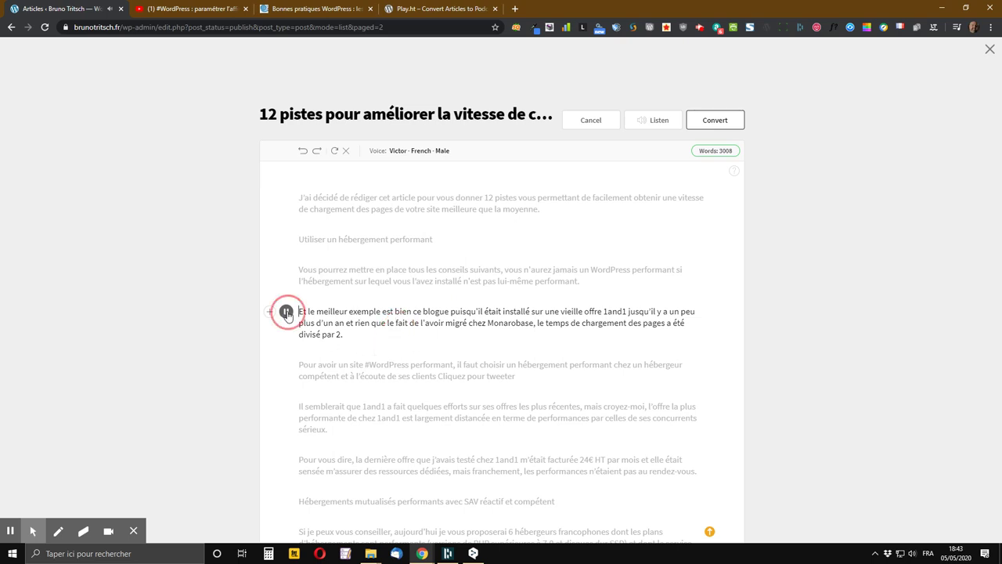
pyautogui.click(377, 319)
pyautogui.click(288, 315)
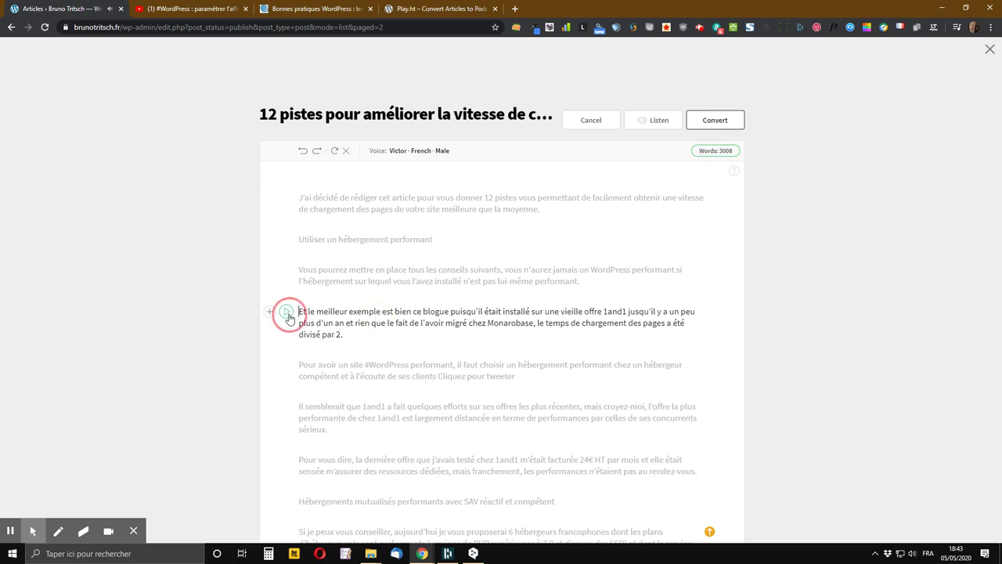
pyautogui.click(452, 314)
pyautogui.click(539, 326)
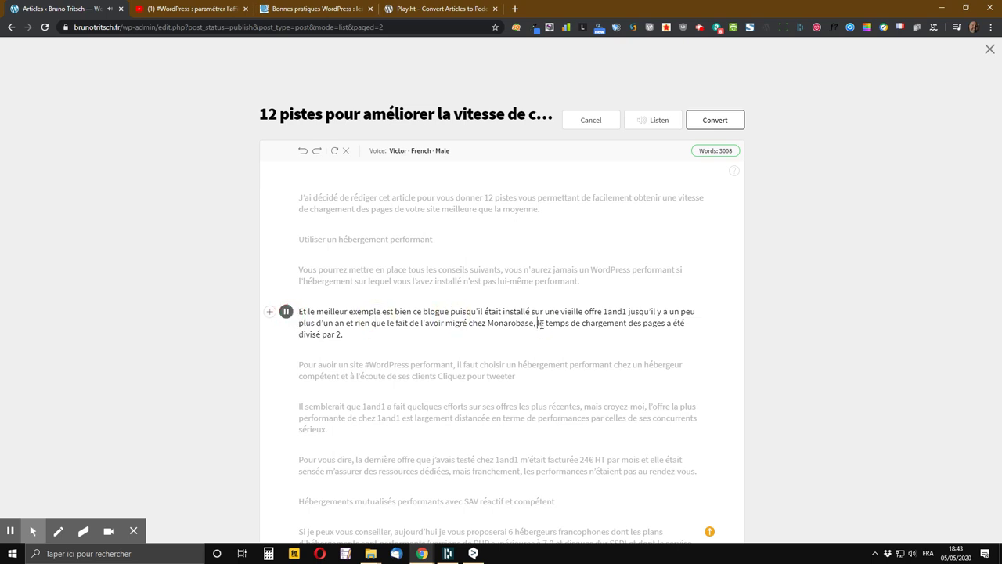
pyautogui.rightClick(541, 325)
pyautogui.click(494, 322)
pyautogui.click(286, 310)
# Step: Look through the article's hosting sections and return to its beginning
pyautogui.scroll(-15, 661, 319)
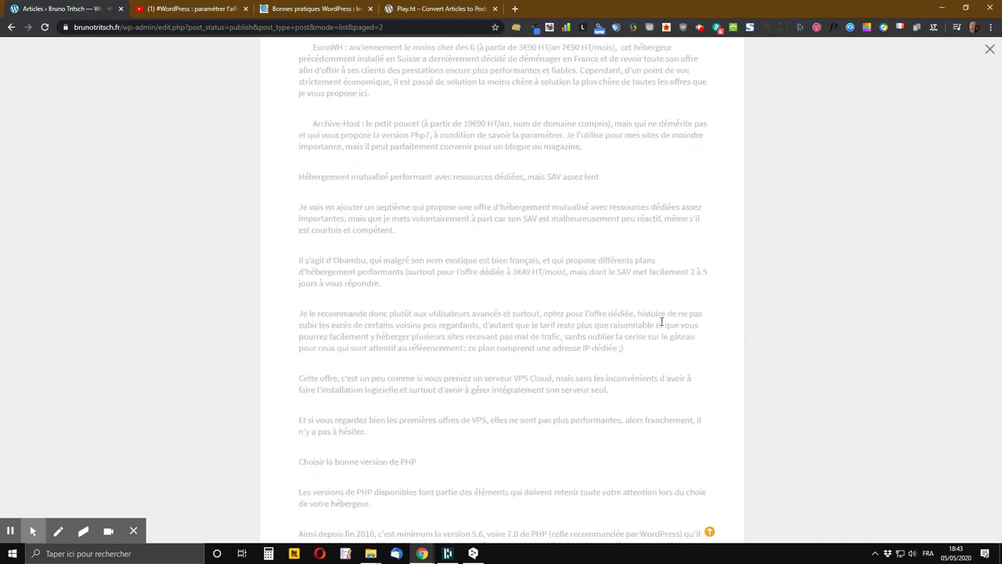
pyautogui.scroll(-3, 662, 322)
pyautogui.scroll(4, 663, 325)
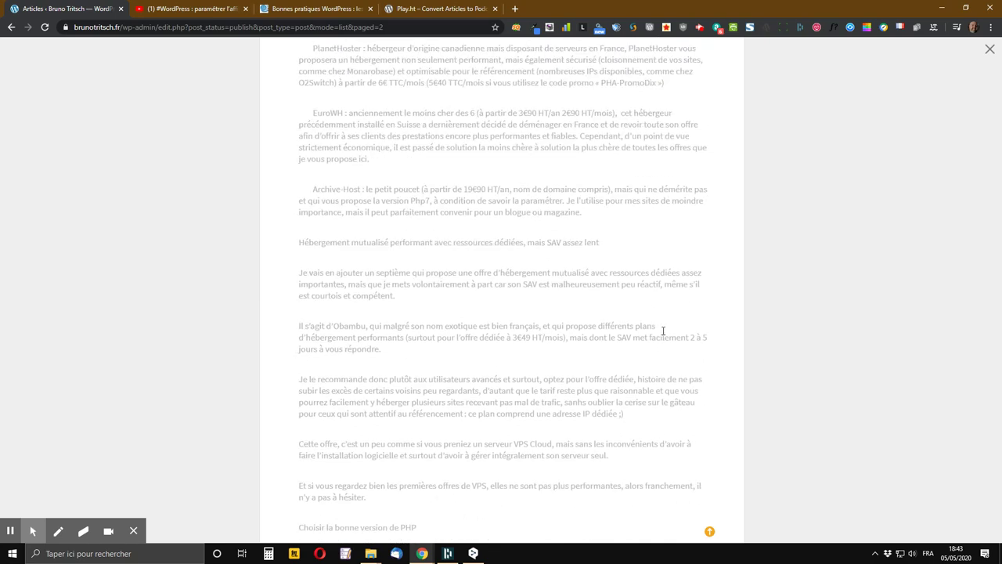
pyautogui.scroll(8, 663, 331)
pyautogui.scroll(-5, 664, 332)
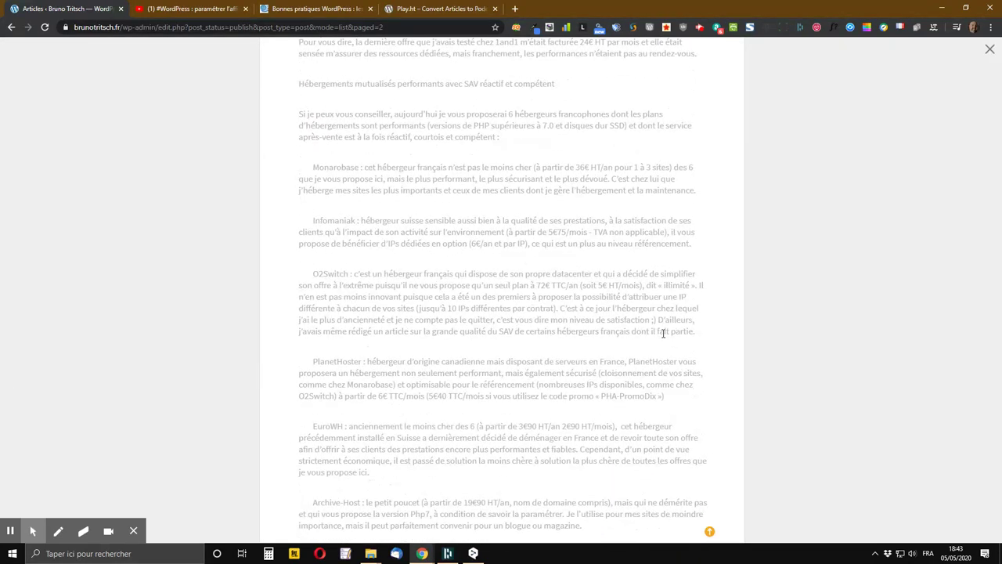
pyautogui.scroll(6, 663, 335)
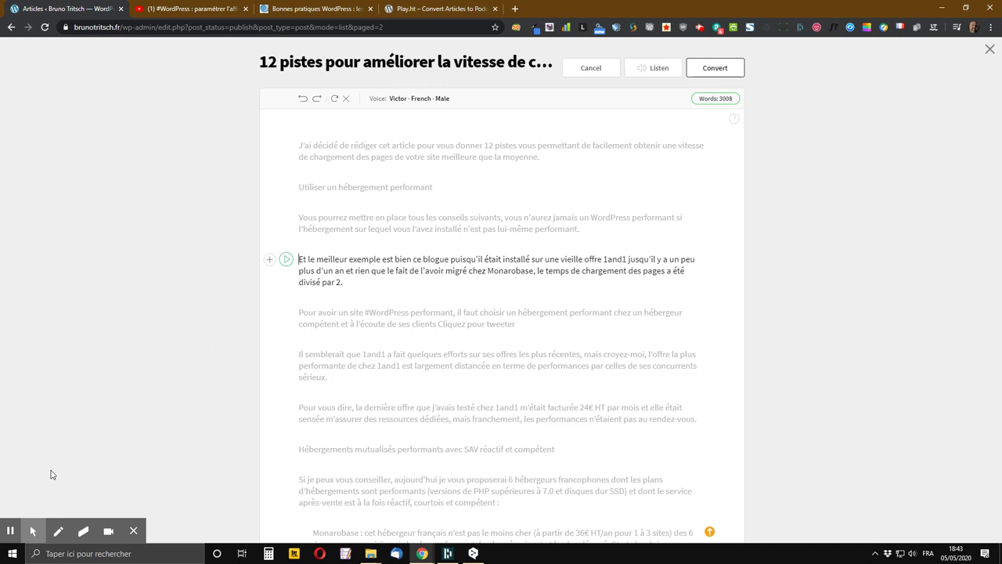
pyautogui.click(10, 531)
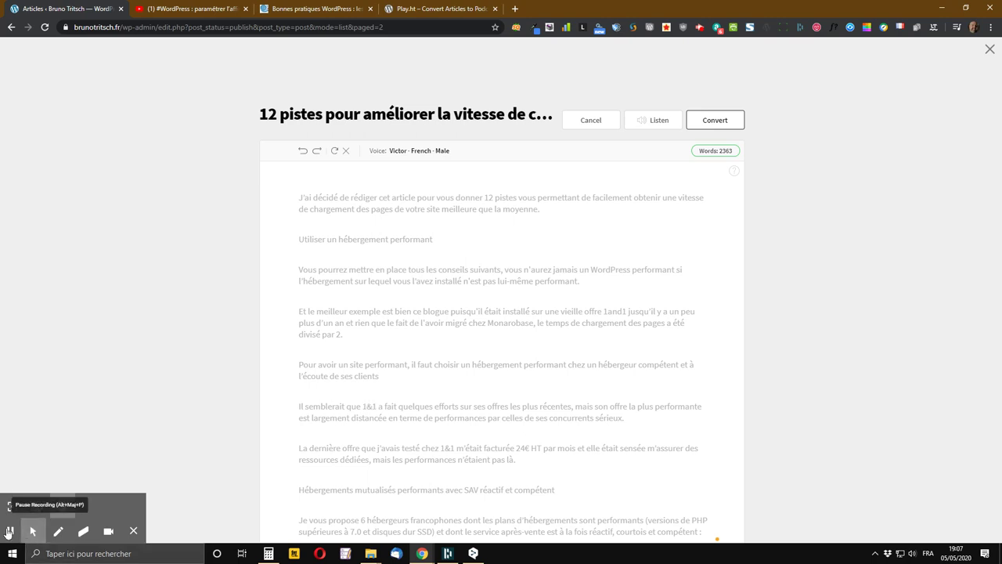
# Step: Preview the edited article's audio and convert the article with the Victor voice, dismissing the completion notice
pyautogui.click(360, 458)
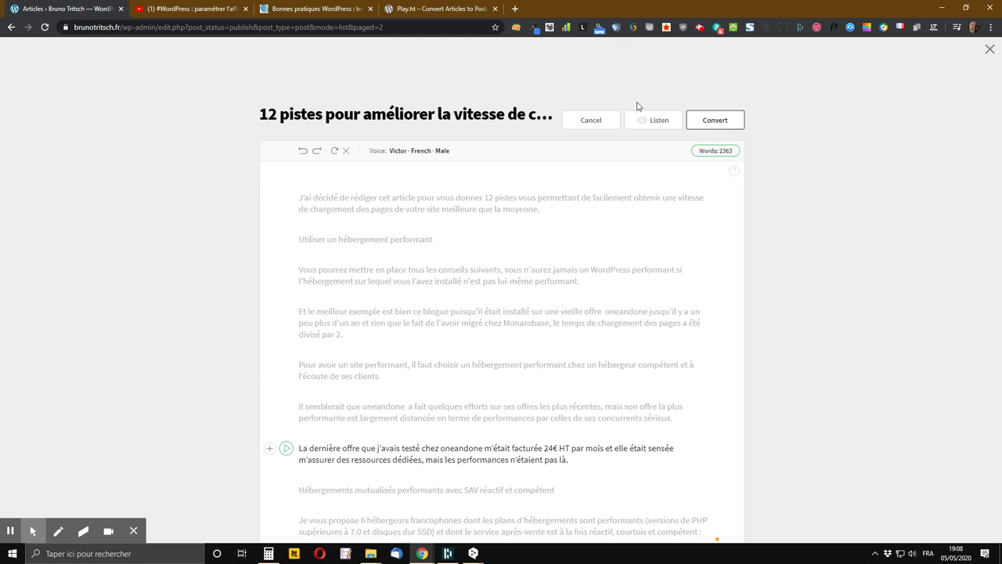
pyautogui.click(656, 122)
pyautogui.click(716, 122)
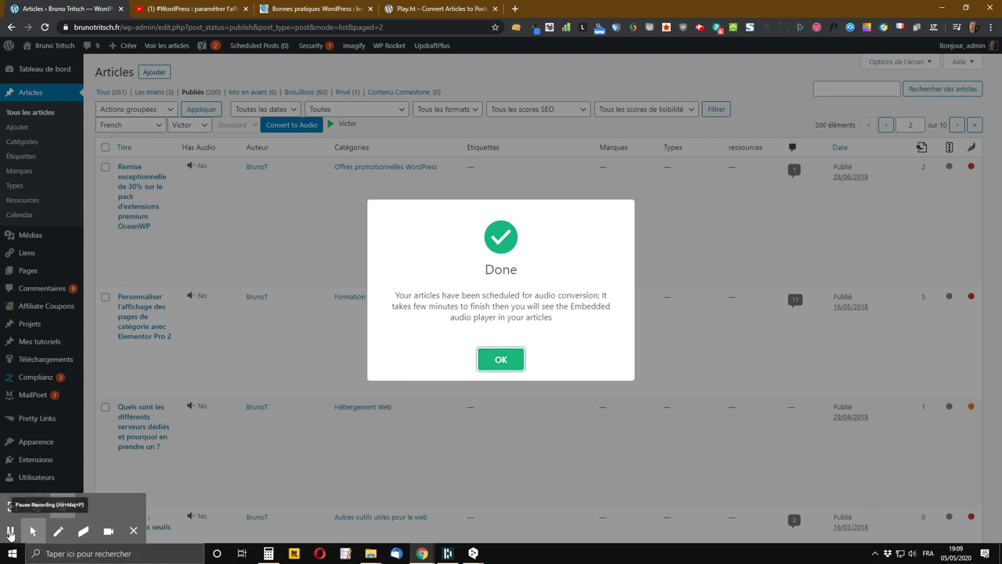
pyautogui.click(11, 531)
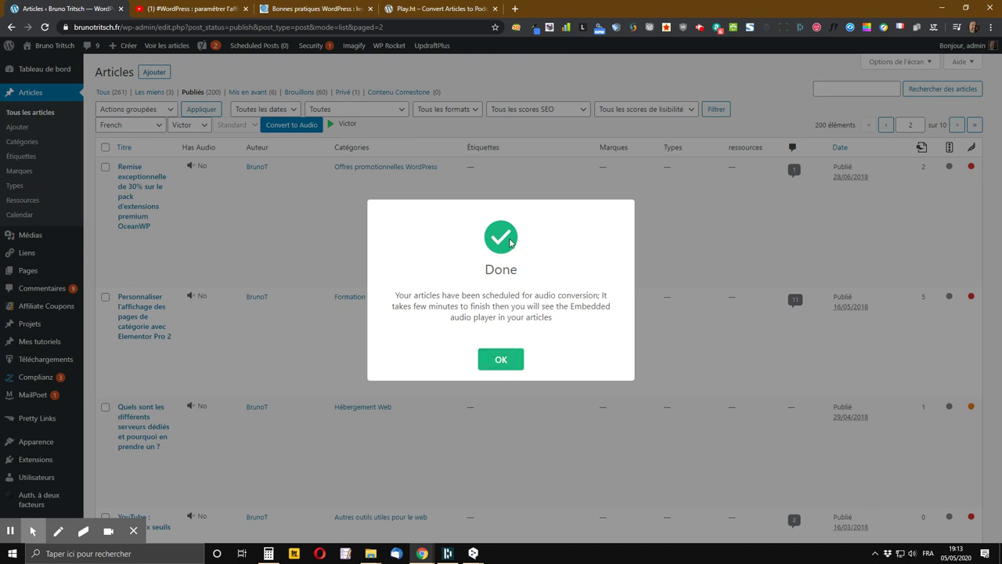
pyautogui.click(502, 359)
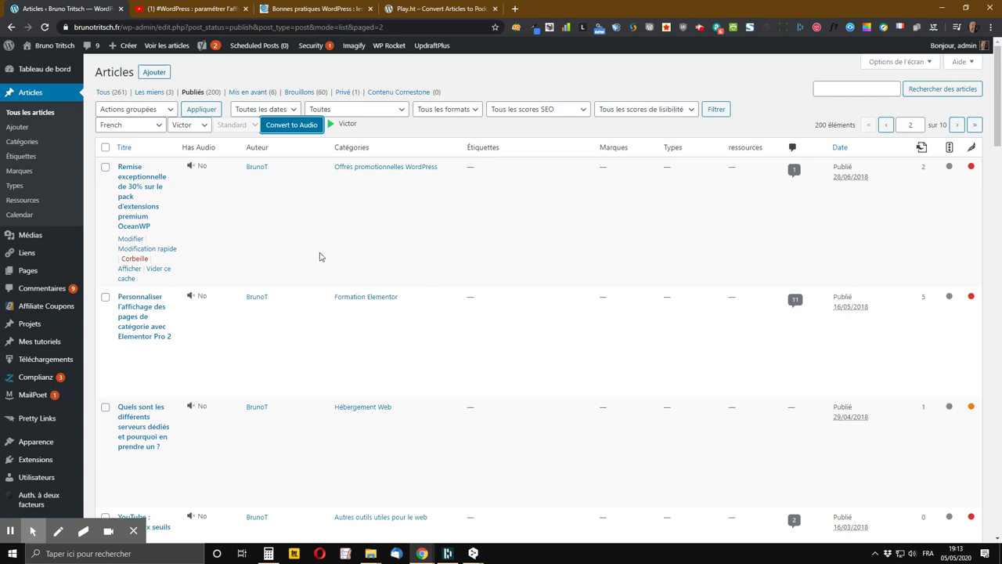
# Step: Find the converted article "12 pistes pour améliorer la vitesse de chargement de votre WordPress" in the list and view its public page in a new tab
pyautogui.scroll(-5, 321, 257)
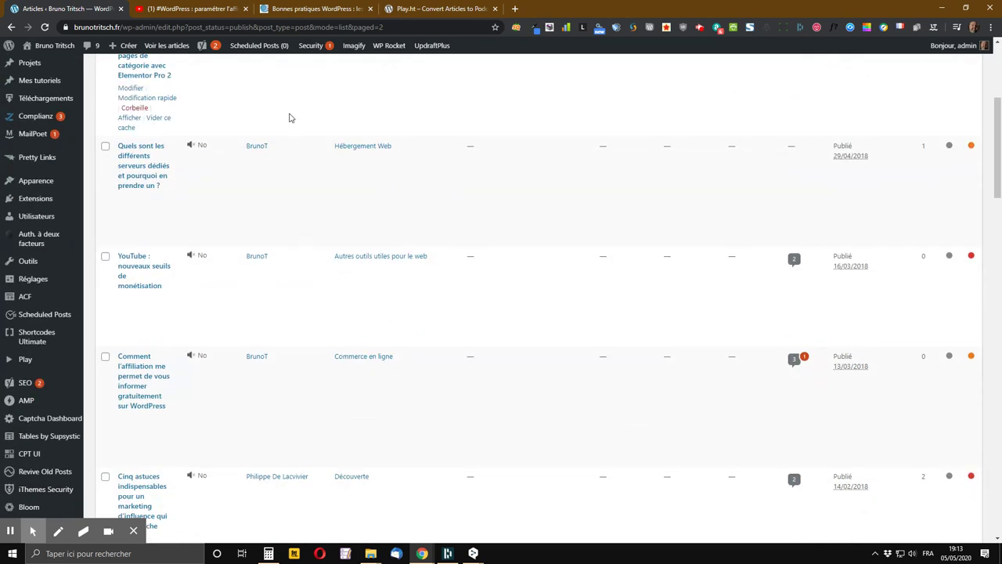
pyautogui.scroll(-12, 259, 101)
pyautogui.scroll(-10, 250, 107)
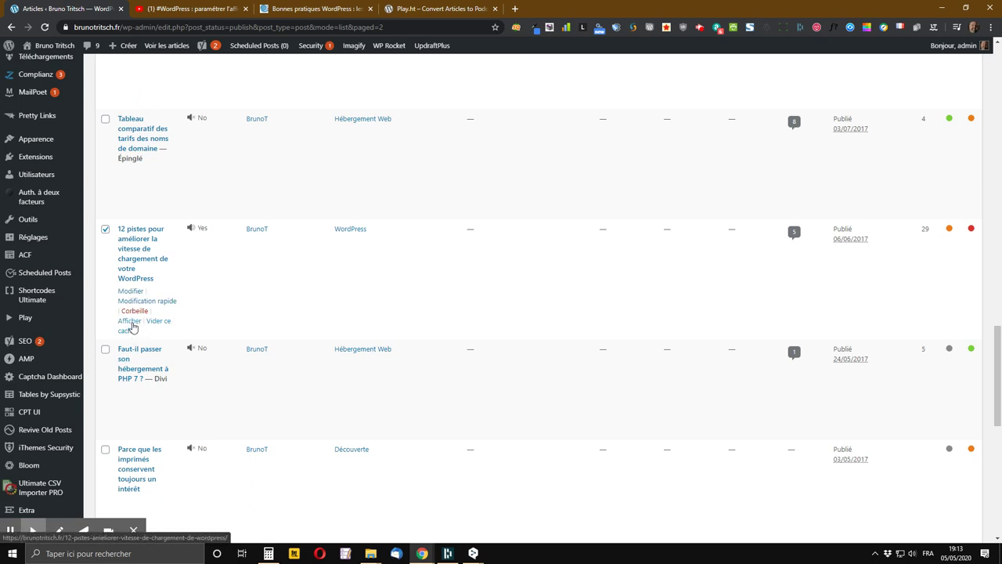
pyautogui.middleClick(129, 321)
pyautogui.click(196, 10)
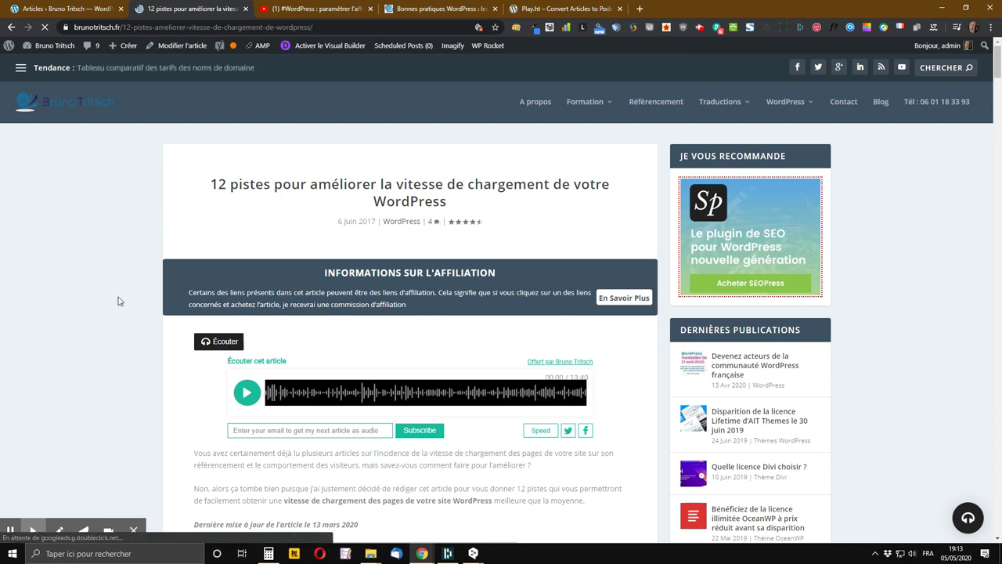
# Step: Play the start of the audio in the article's embedded player and pause it
pyautogui.scroll(-2, 119, 302)
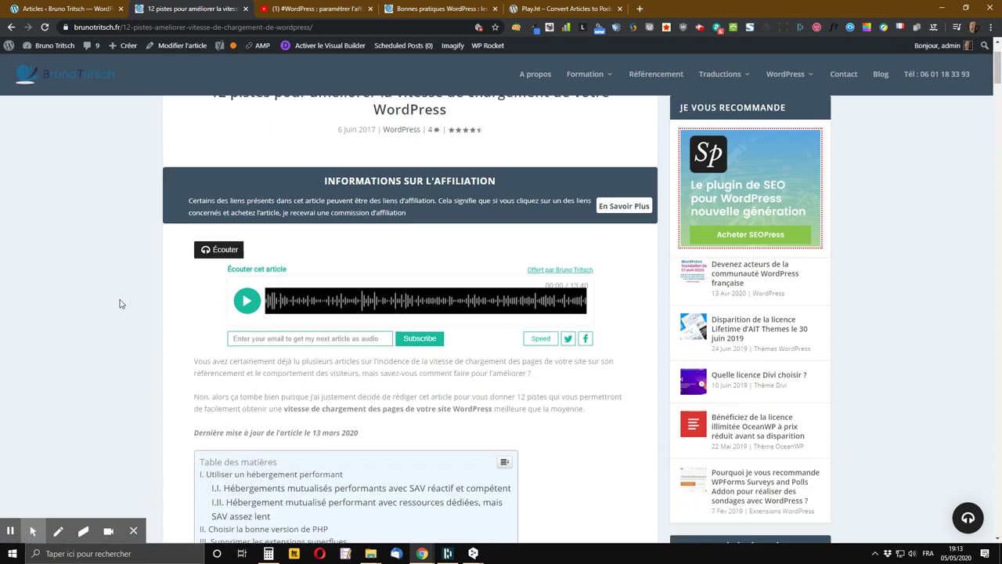
pyautogui.click(247, 260)
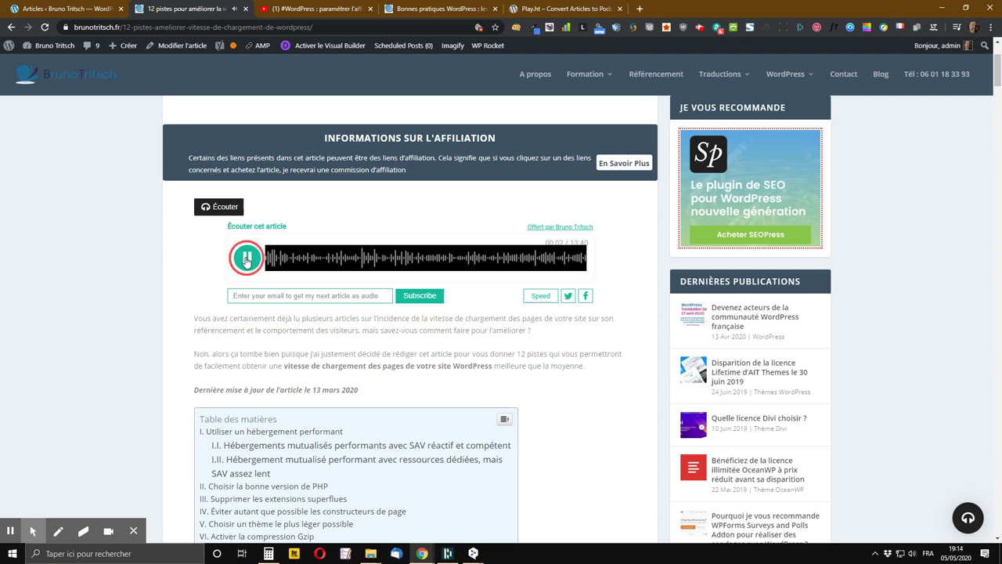
pyautogui.click(247, 260)
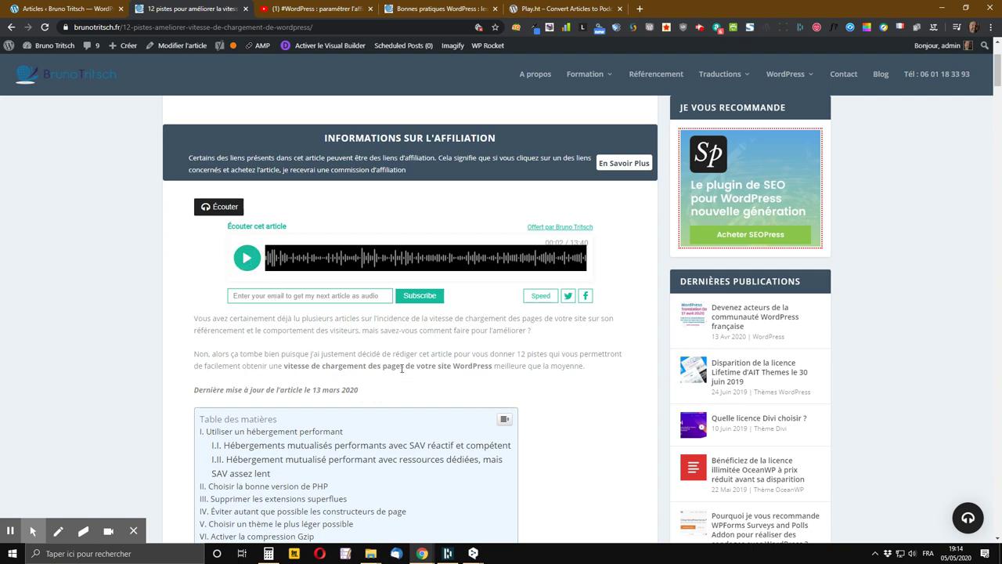
# Step: Examine the published introduction, update date and table of contents below the audio player, and return to the player
pyautogui.scroll(-4, 379, 364)
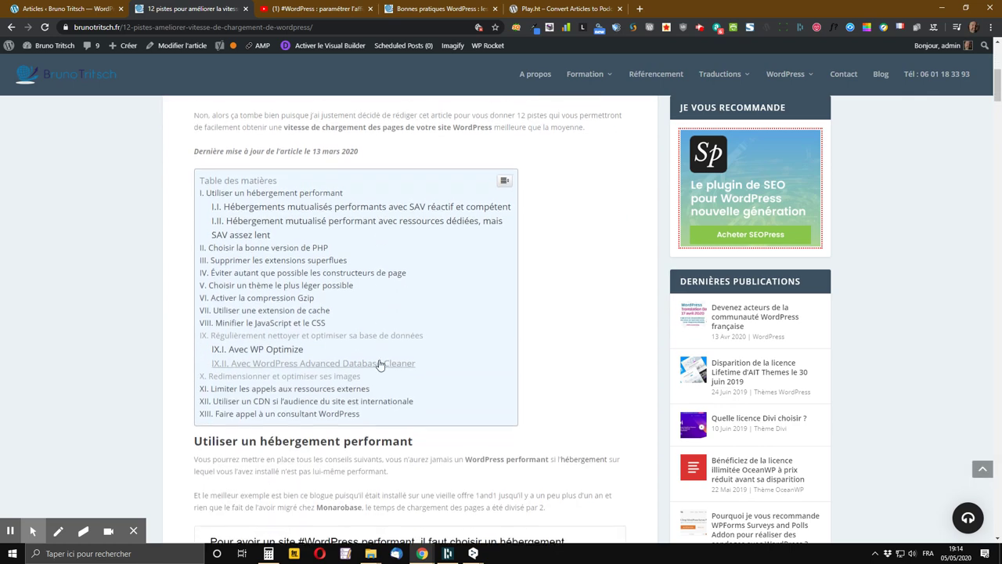
pyautogui.scroll(3, 378, 361)
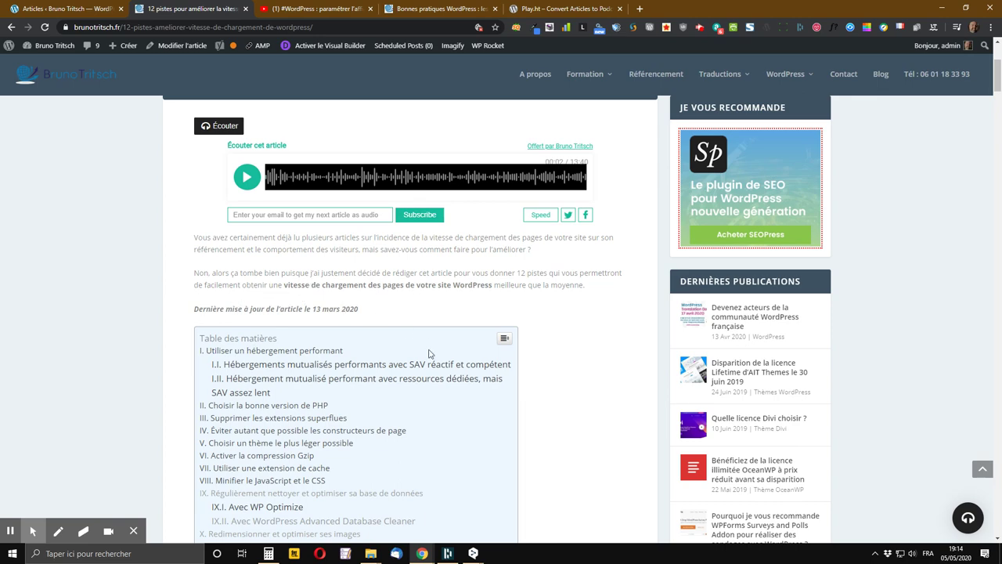
pyautogui.scroll(-3, 298, 297)
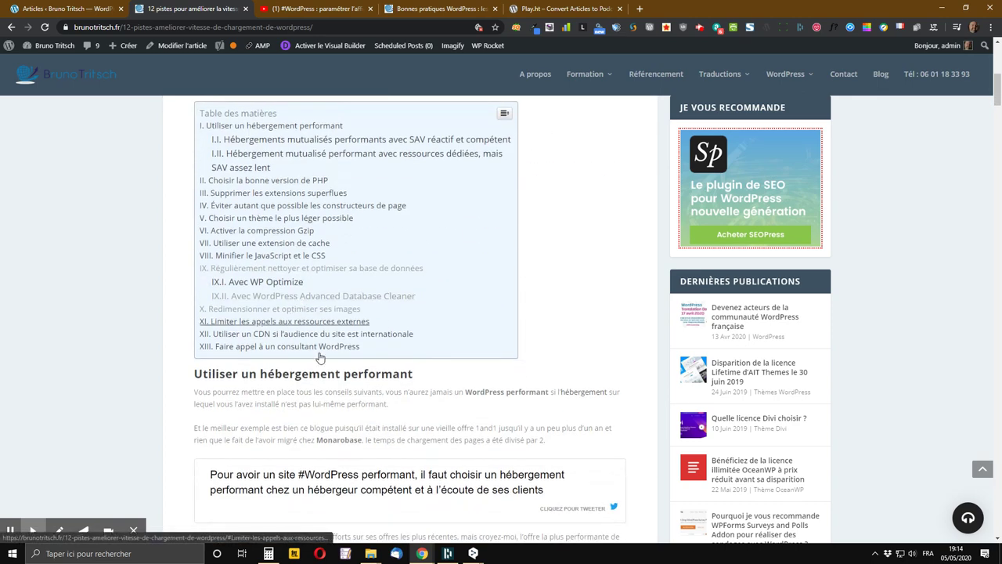
pyautogui.scroll(5, 316, 408)
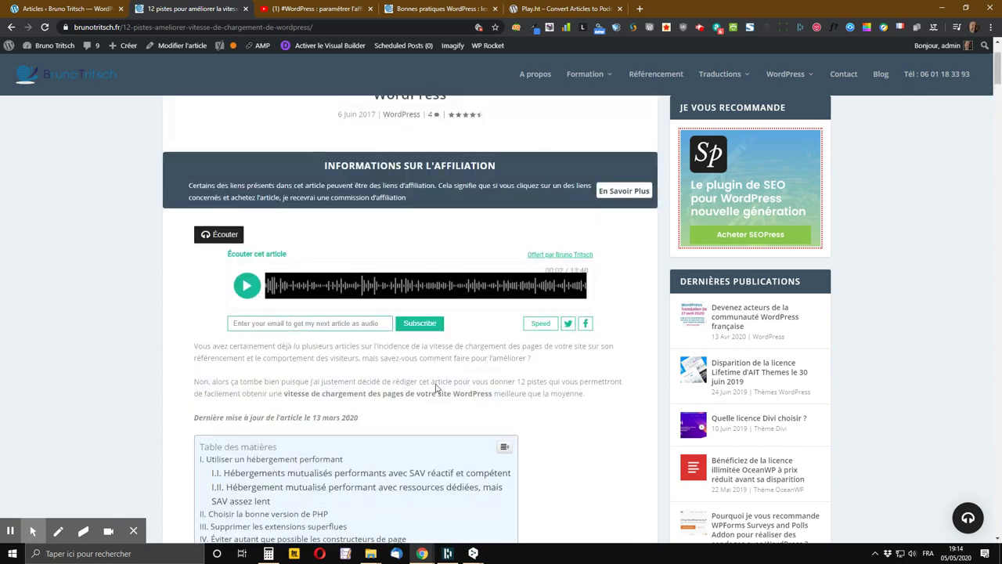
pyautogui.scroll(-3, 313, 405)
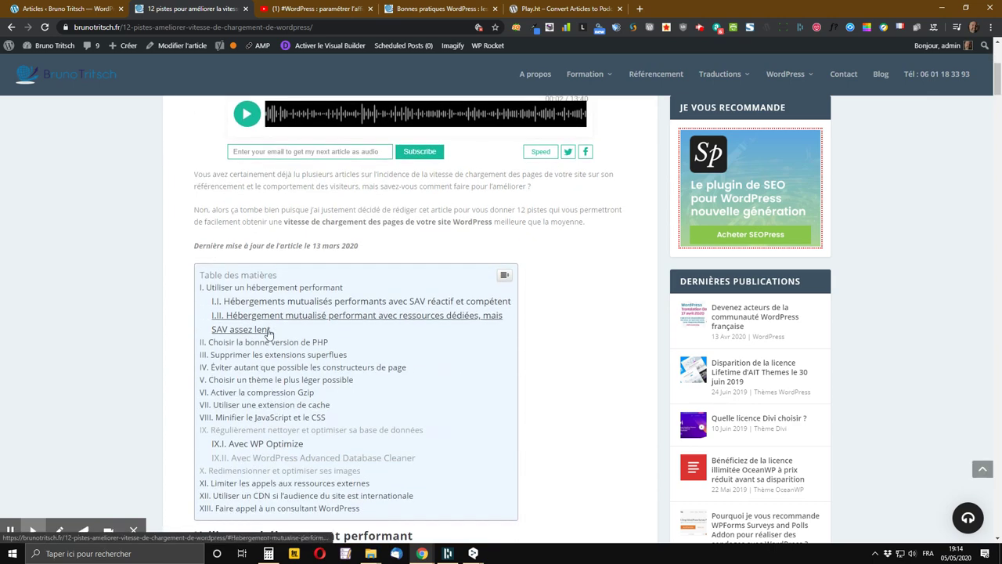
pyautogui.scroll(-1, 268, 333)
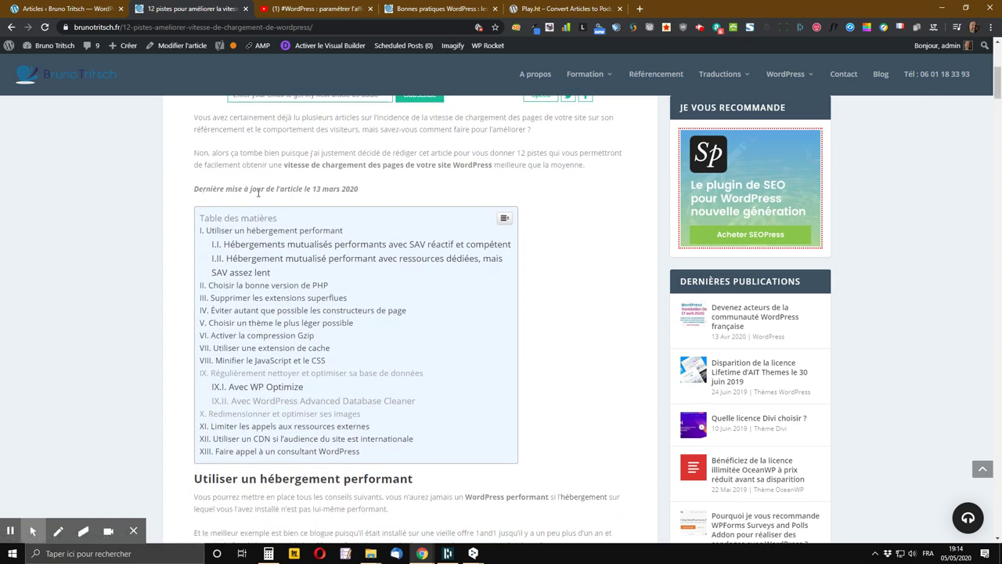
pyautogui.scroll(3, 258, 192)
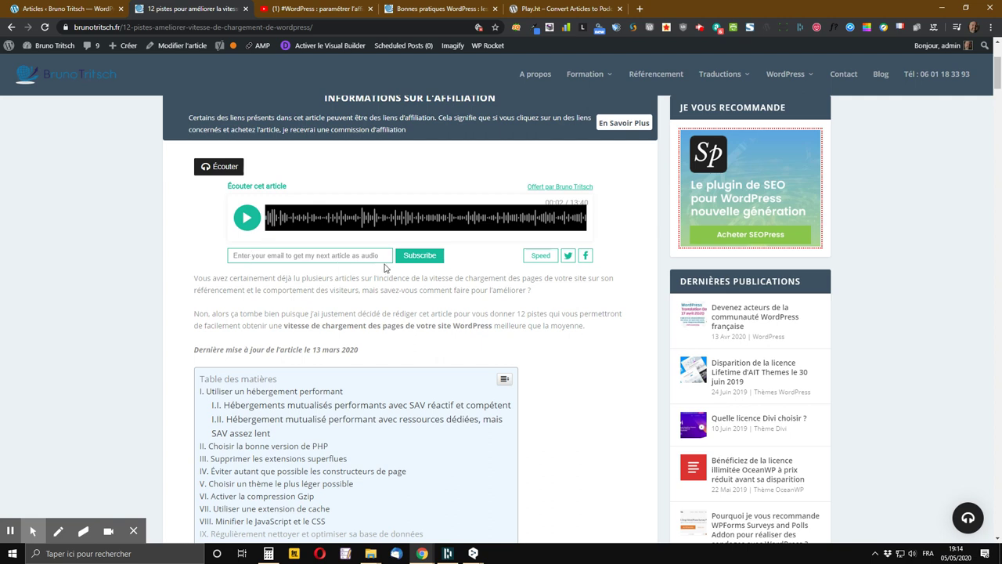
# Step: Share the audio on Twitter from the player and put the cursor in the prefilled tweet text
pyautogui.click(568, 257)
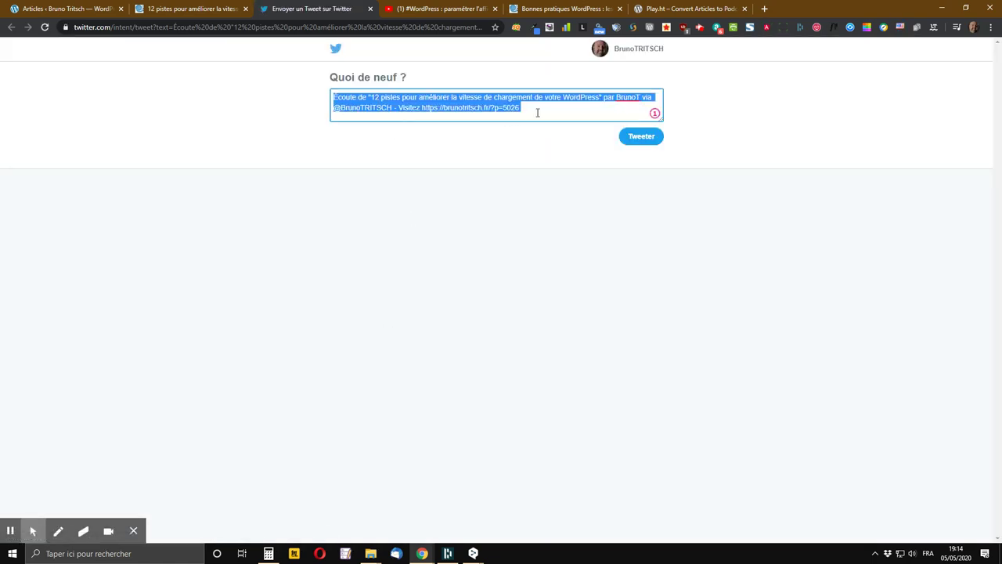
pyautogui.click(538, 113)
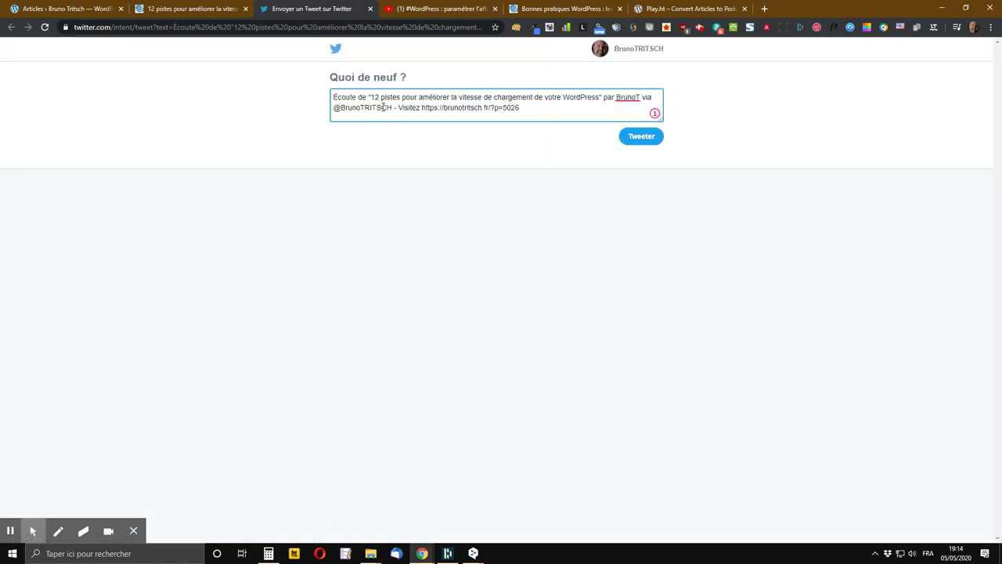